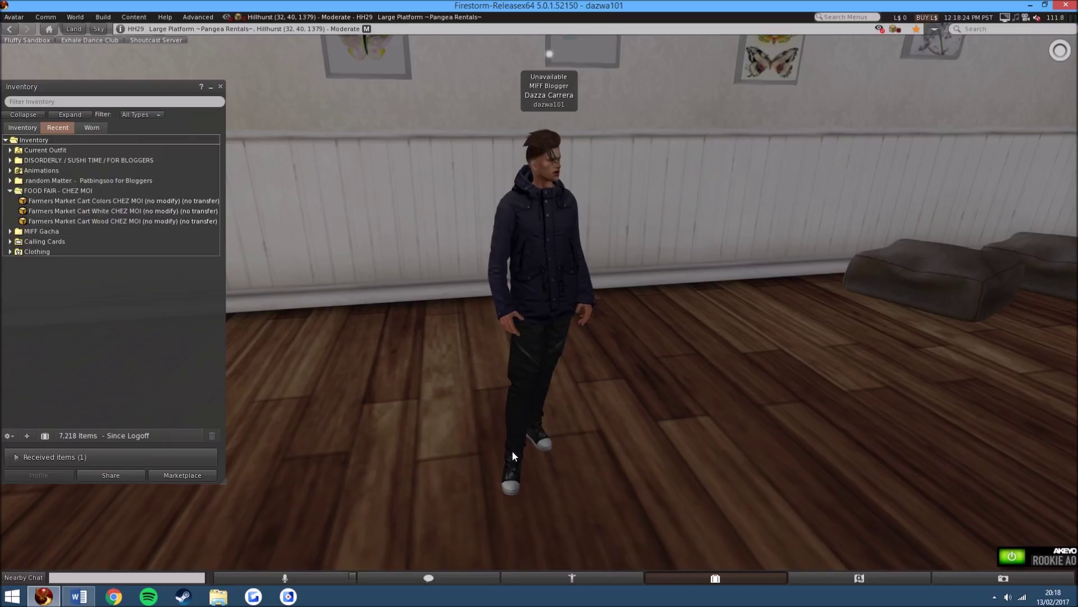
{"action": "scroll", "coordinate": [511, 450], "scroll_direction": "down", "scroll_amount": 1}
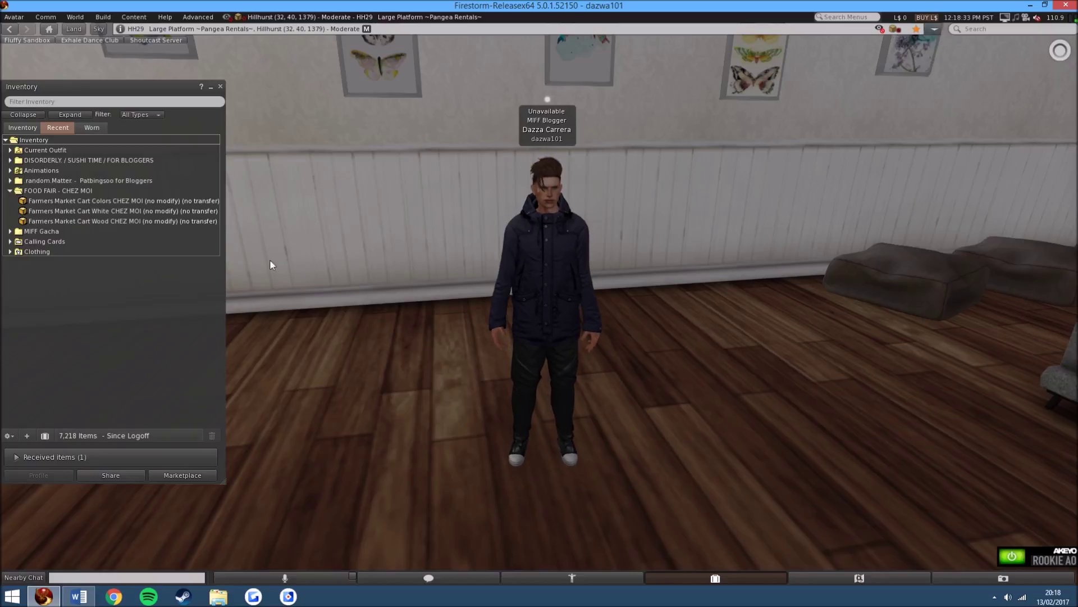
Drag Farmers Market Cart Colors from Inventory into the room and lower it onto the floor
{"action": "left_click", "coordinate": [131, 202]}
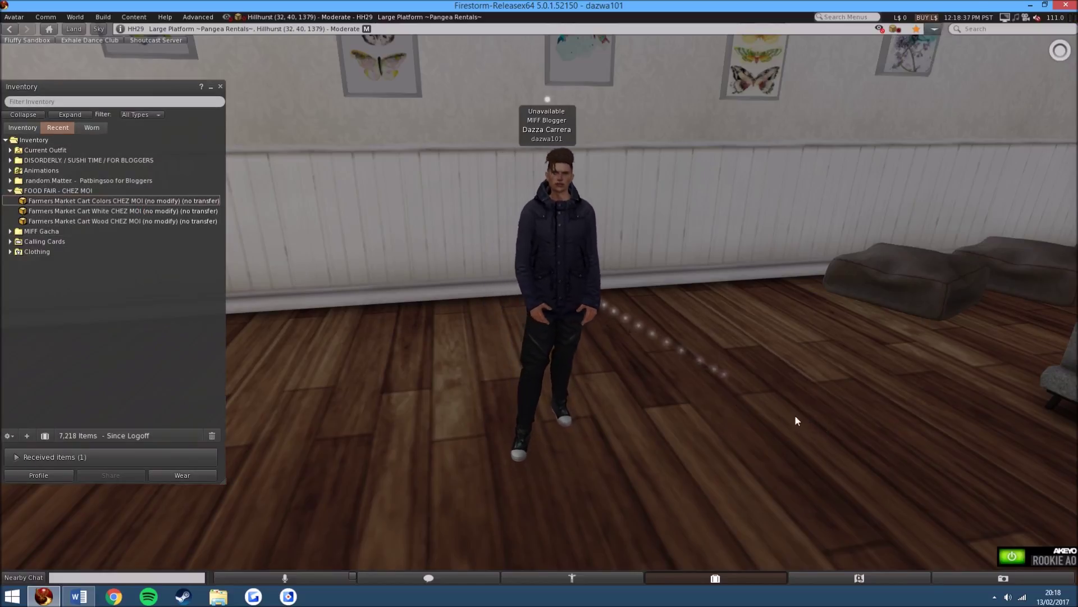
{"action": "mouse_move", "coordinate": [794, 414]}
{"action": "left_mouse_down"}
{"action": "mouse_move", "coordinate": [540, 281]}
{"action": "mouse_move", "coordinate": [556, 320]}
{"action": "mouse_move", "coordinate": [539, 316]}
{"action": "left_mouse_up"}
{"action": "right_click", "coordinate": [556, 320]}
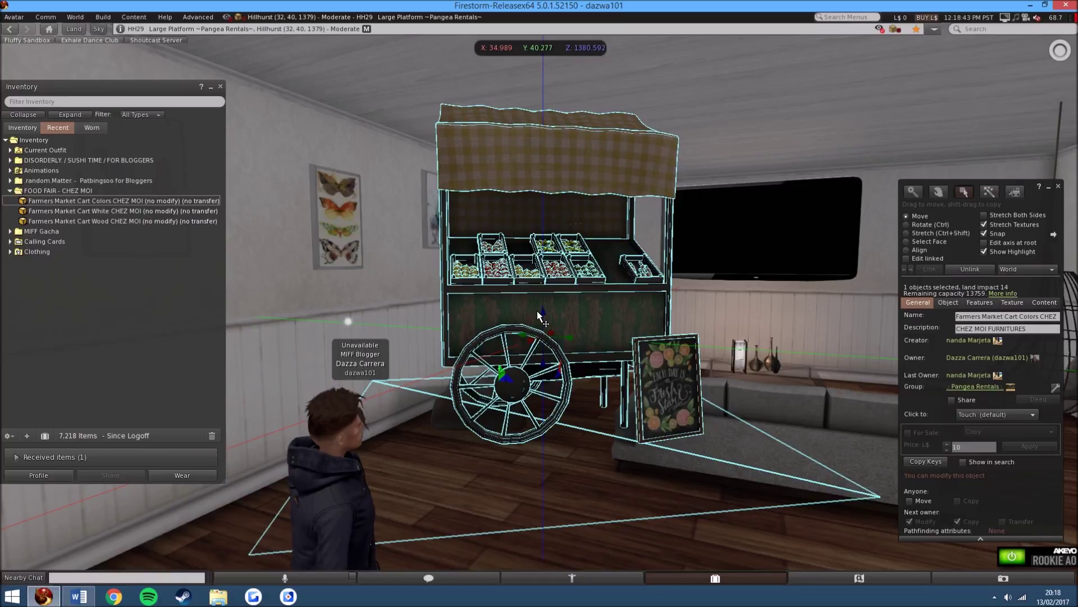
{"action": "mouse_move", "coordinate": [540, 316]}
{"action": "left_mouse_down"}
{"action": "mouse_move", "coordinate": [566, 475]}
{"action": "mouse_move", "coordinate": [555, 455]}
{"action": "left_mouse_up"}
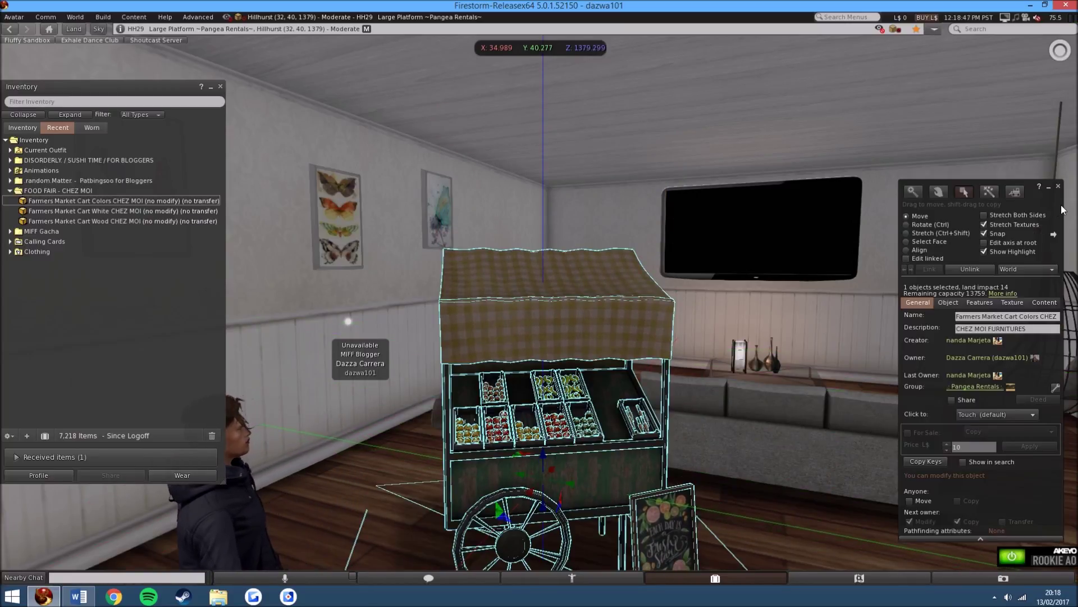
{"action": "left_click", "coordinate": [1058, 187]}
Orbit the camera around the coloured cart to inspect it from several angles
{"action": "left_click", "coordinate": [543, 299], "text": "alt"}
{"action": "scroll", "coordinate": [543, 300], "scroll_direction": "up", "scroll_amount": 3}
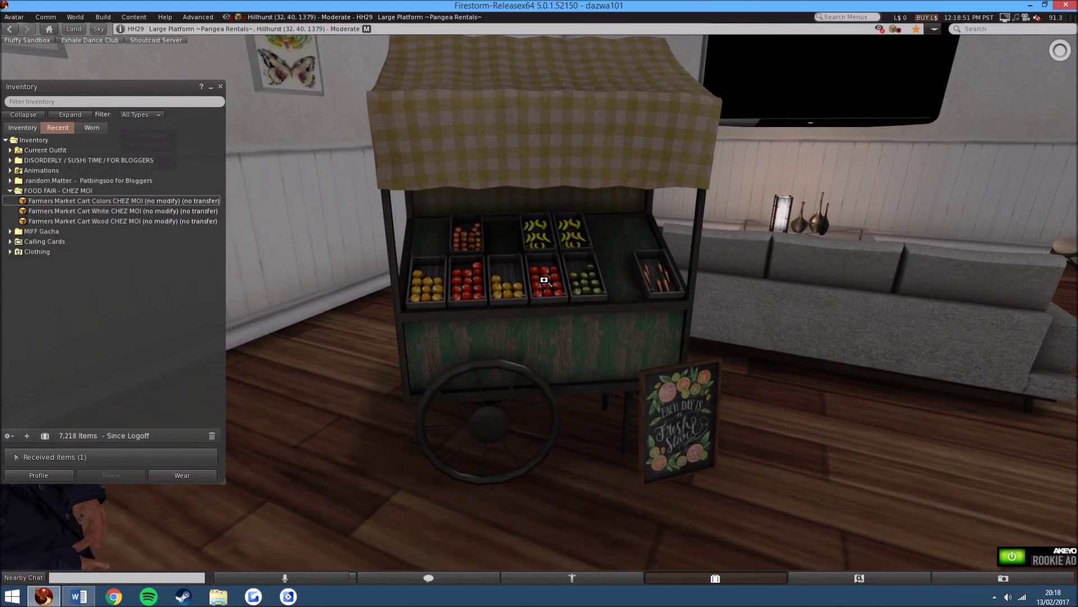
{"action": "left_click_drag", "start_coordinate": [544, 280], "coordinate": [539, 291]}
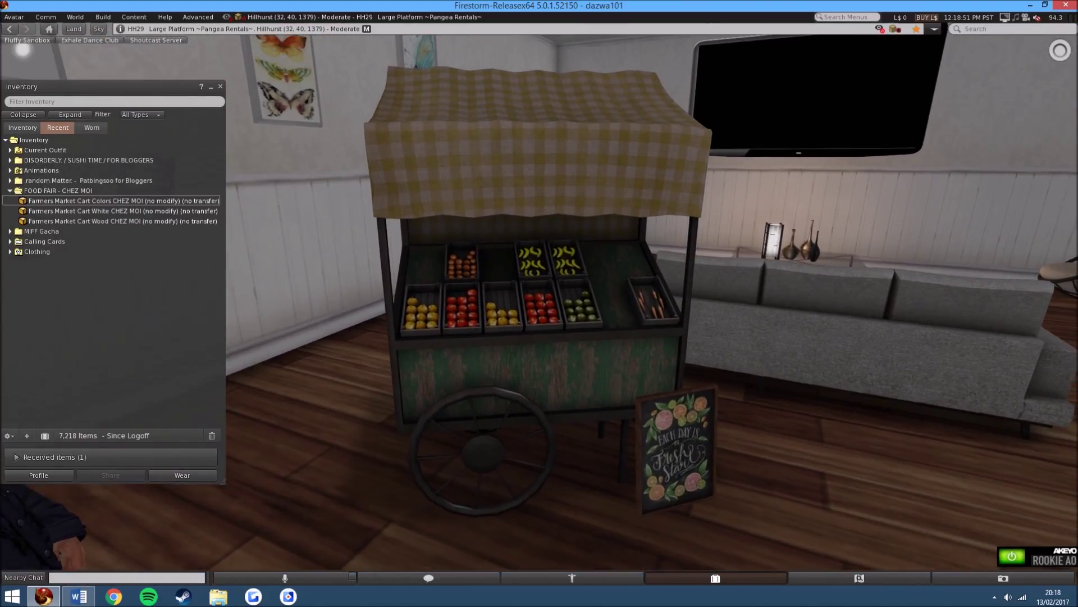
{"action": "scroll", "coordinate": [539, 295], "scroll_direction": "up", "scroll_amount": 4}
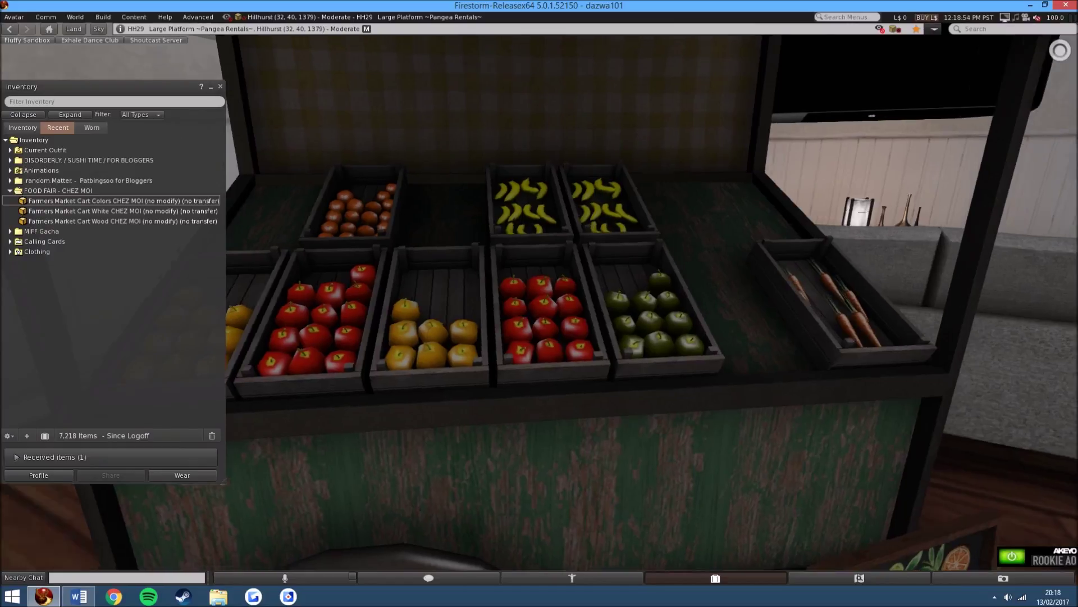
{"action": "left_click_drag", "start_coordinate": [471, 371], "coordinate": [462, 381]}
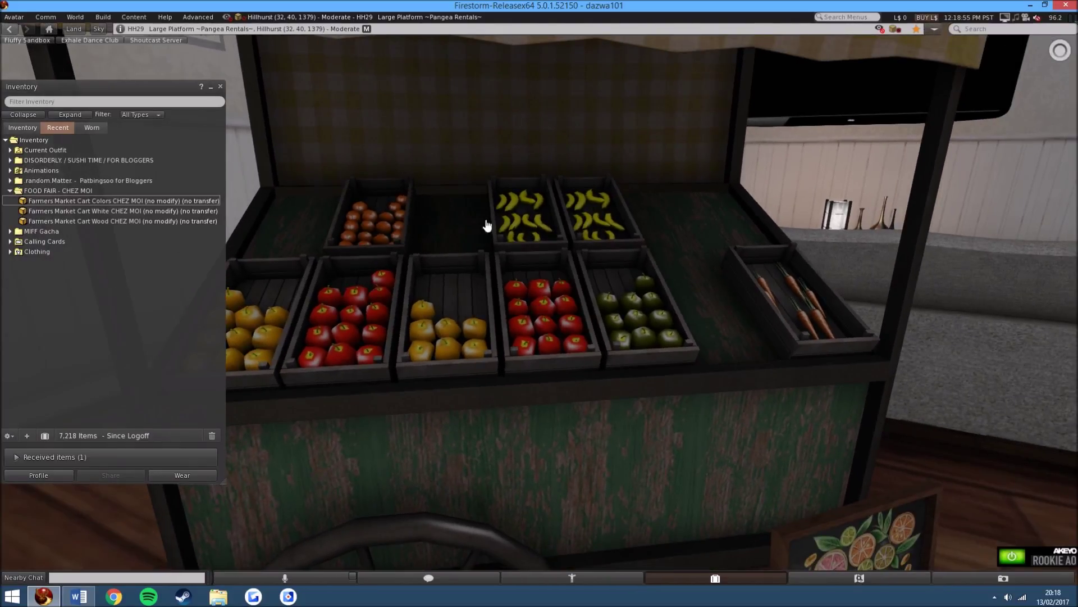
{"action": "scroll", "coordinate": [870, 480], "scroll_direction": "down", "scroll_amount": 4}
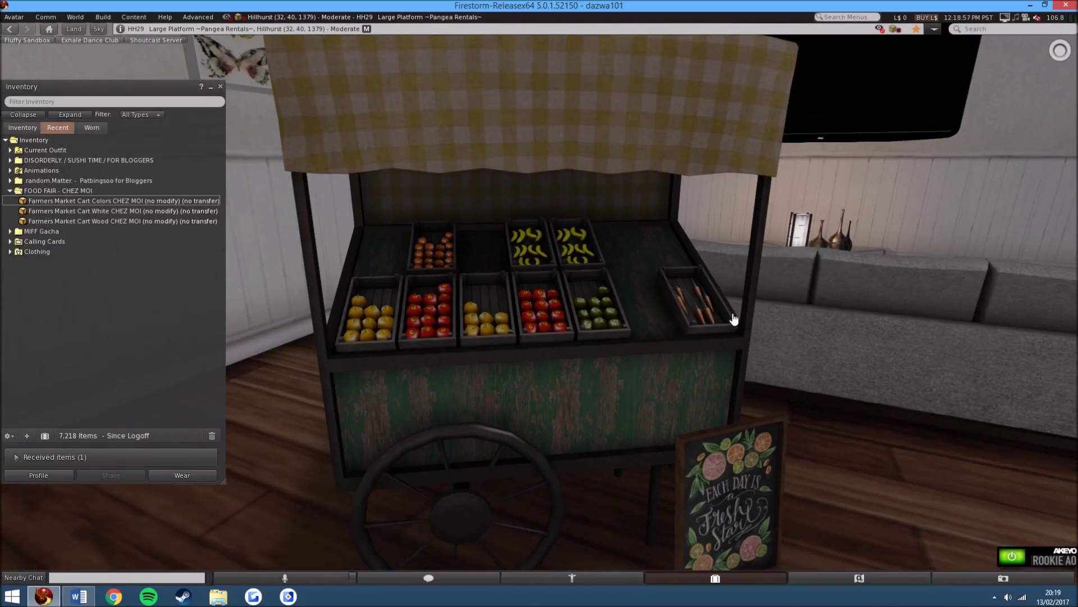
{"action": "scroll", "coordinate": [734, 316], "scroll_direction": "down", "scroll_amount": 2}
{"action": "mouse_move", "coordinate": [733, 316]}
{"action": "left_mouse_down"}
{"action": "mouse_move", "coordinate": [591, 337]}
{"action": "mouse_move", "coordinate": [337, 338]}
{"action": "left_mouse_up"}
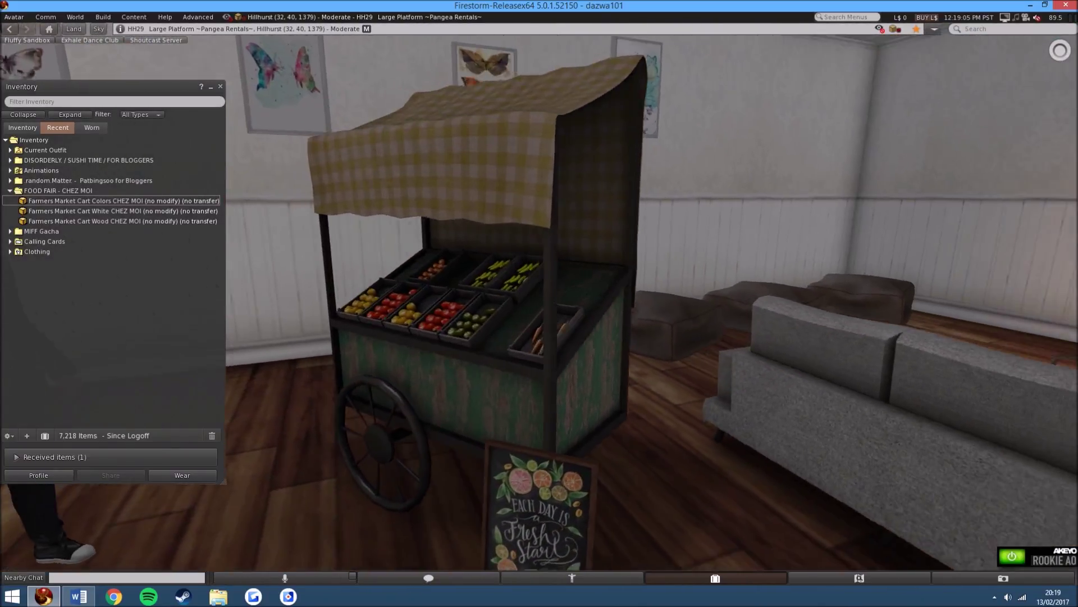
{"action": "left_click_drag", "start_coordinate": [590, 338], "coordinate": [337, 337]}
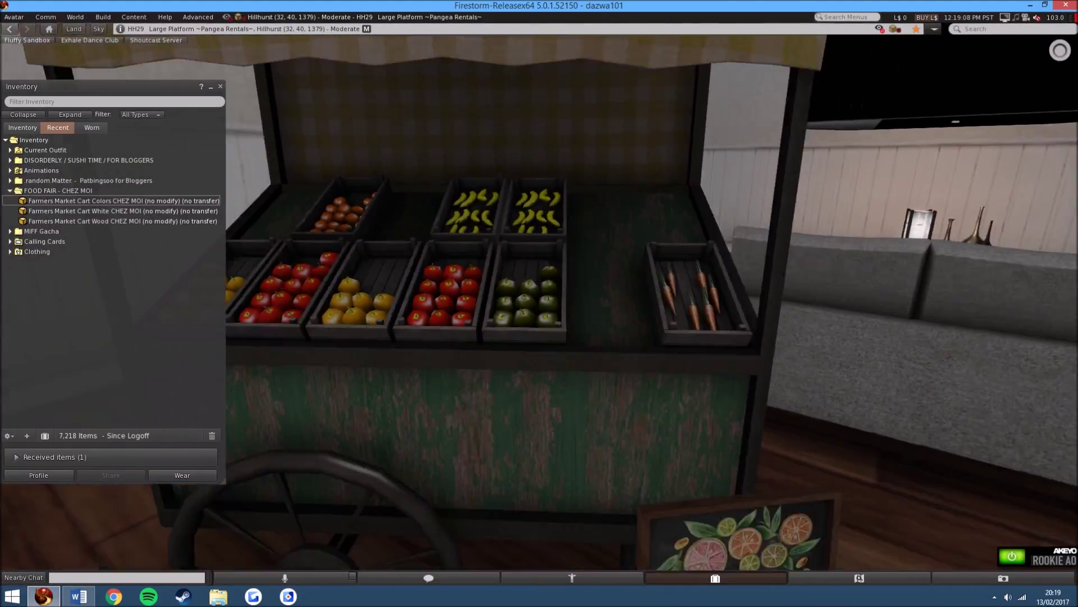
{"action": "key", "text": "Escape"}
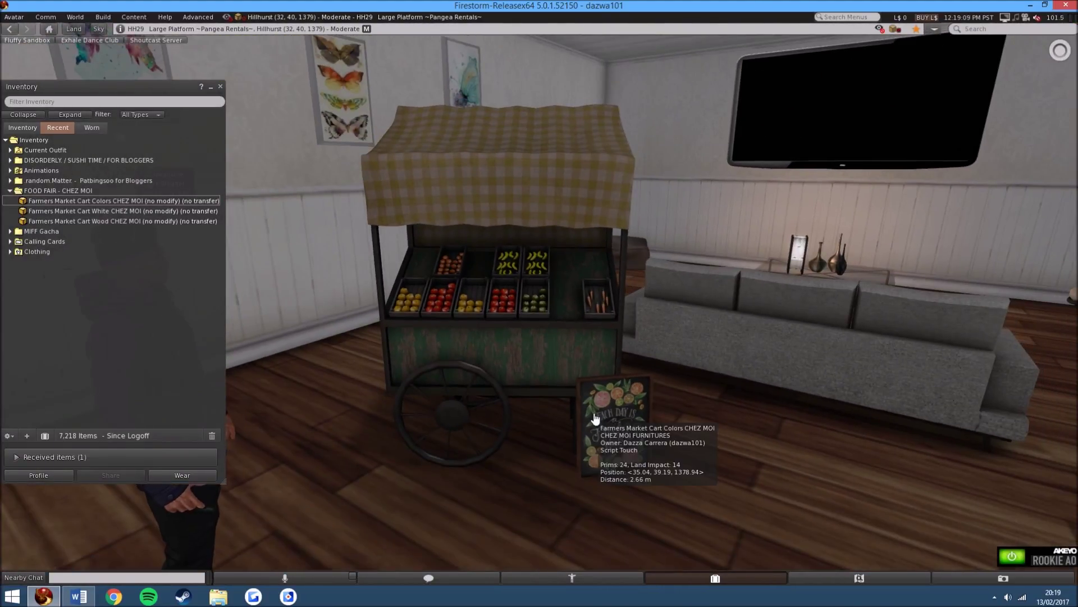
Try the cart's colour textures, ending with a yellow weathered body and red gingham canopy
{"action": "left_click", "coordinate": [595, 419]}
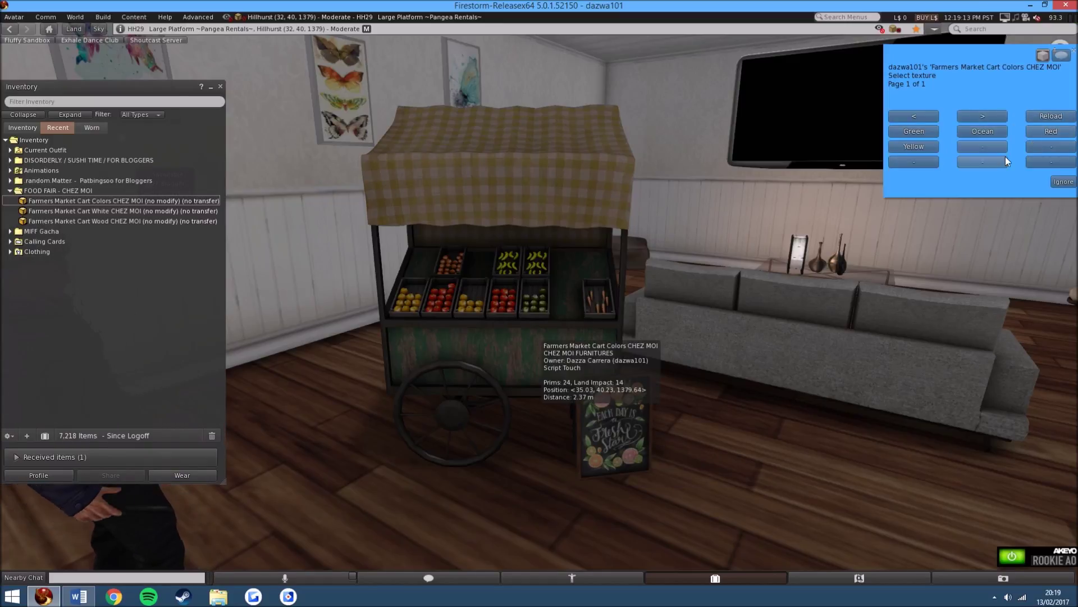
{"action": "left_click", "coordinate": [1051, 131]}
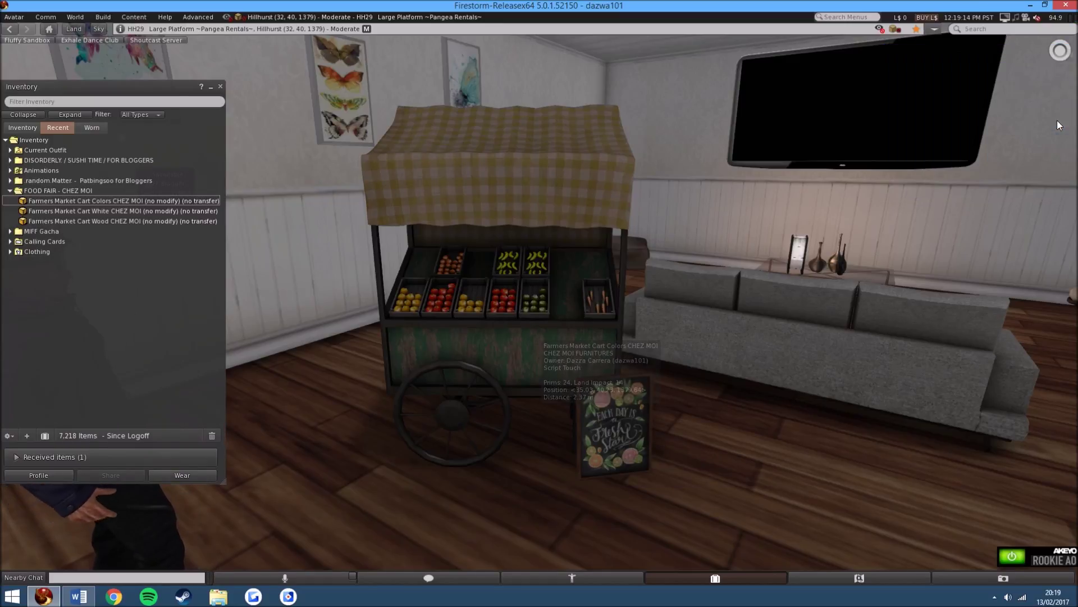
{"action": "left_click", "coordinate": [525, 400]}
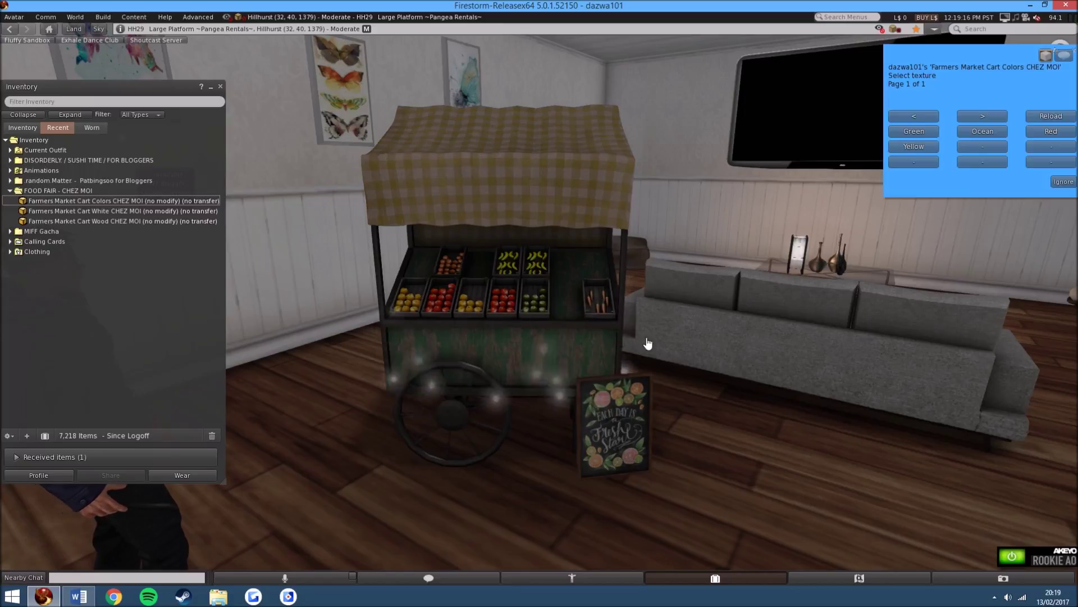
{"action": "left_click", "coordinate": [924, 132]}
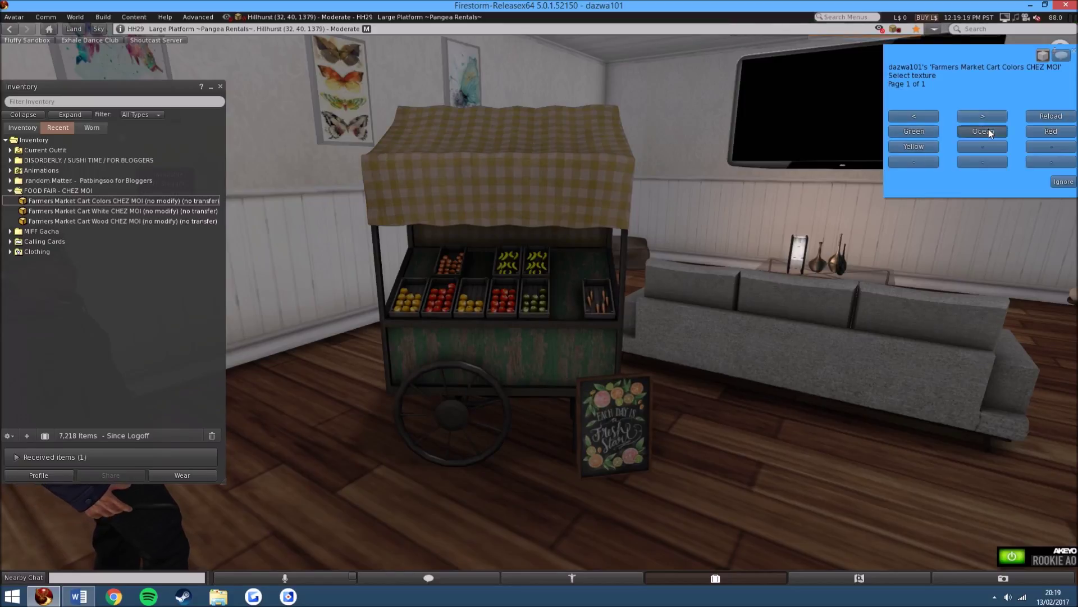
{"action": "left_click", "coordinate": [988, 129]}
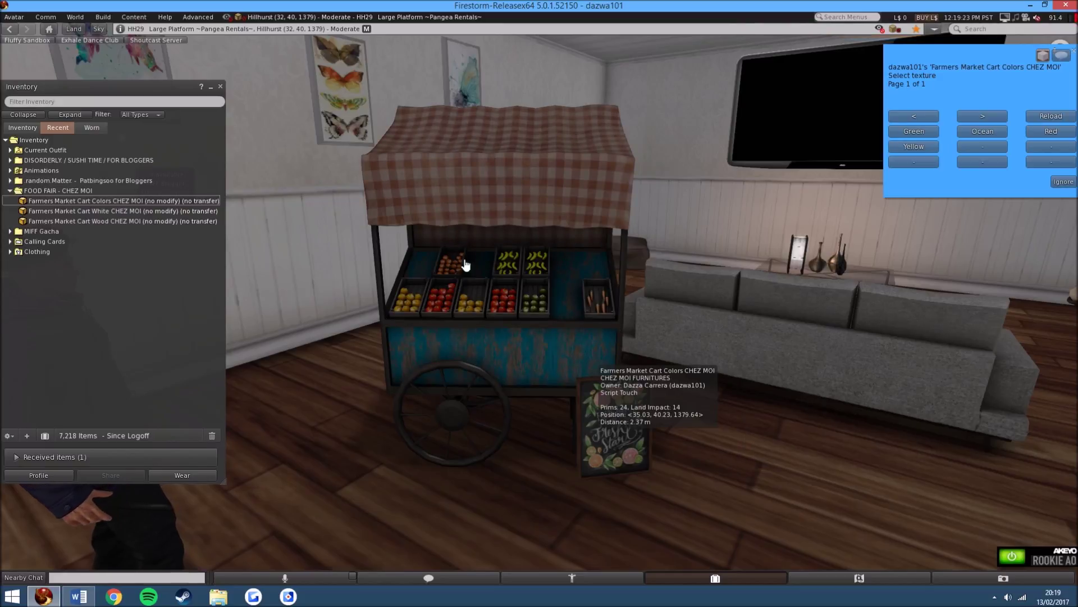
{"action": "left_click", "coordinate": [1044, 132]}
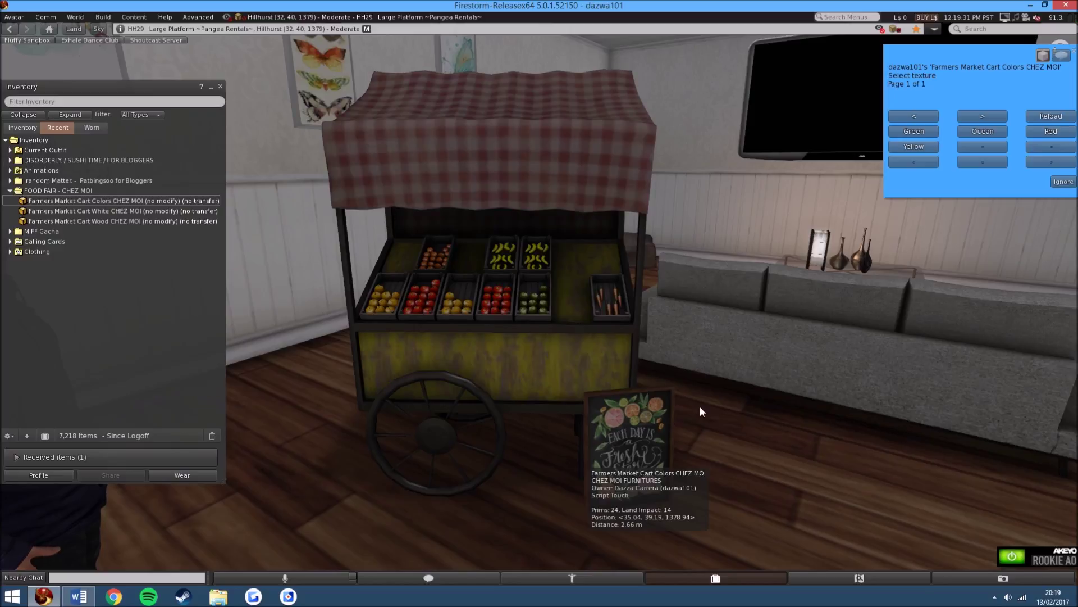
{"action": "left_click", "coordinate": [1064, 54]}
Sit the avatar at the coloured cart and orbit the camera around them
{"action": "right_click", "coordinate": [504, 360]}
{"action": "left_click", "coordinate": [485, 346]}
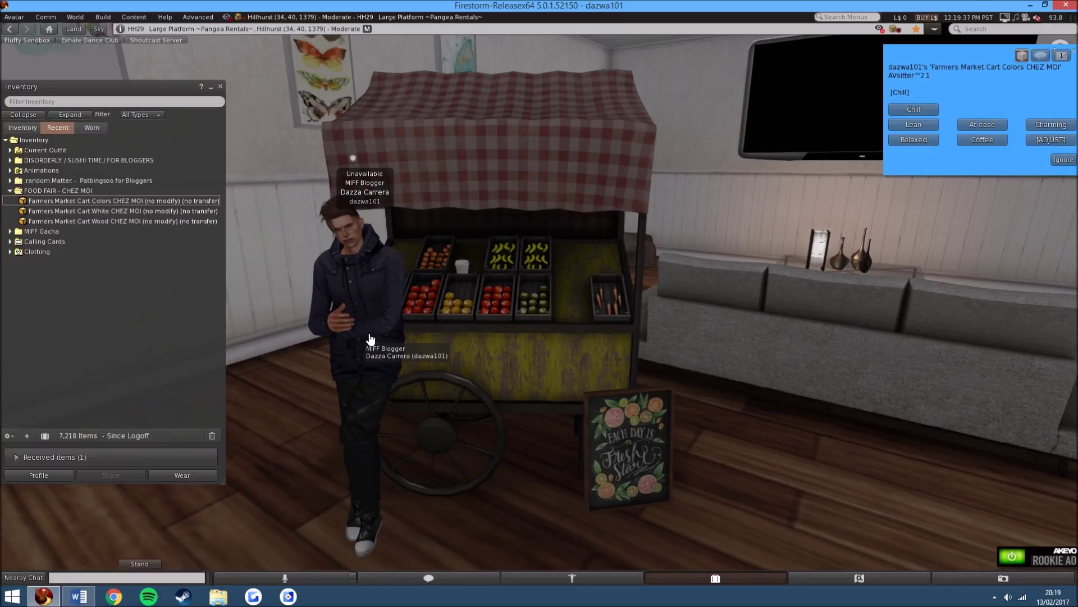
{"action": "left_click_drag", "start_coordinate": [367, 310], "coordinate": [463, 238]}
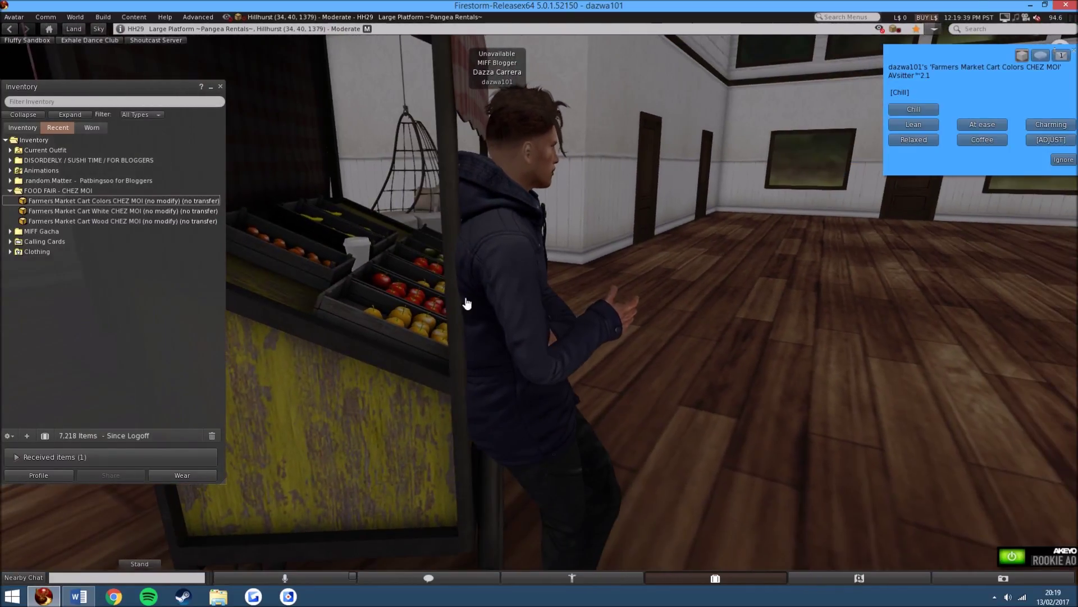
{"action": "mouse_move", "coordinate": [463, 239]}
{"action": "left_mouse_down"}
{"action": "mouse_move", "coordinate": [484, 284]}
{"action": "mouse_move", "coordinate": [592, 337]}
{"action": "left_mouse_up"}
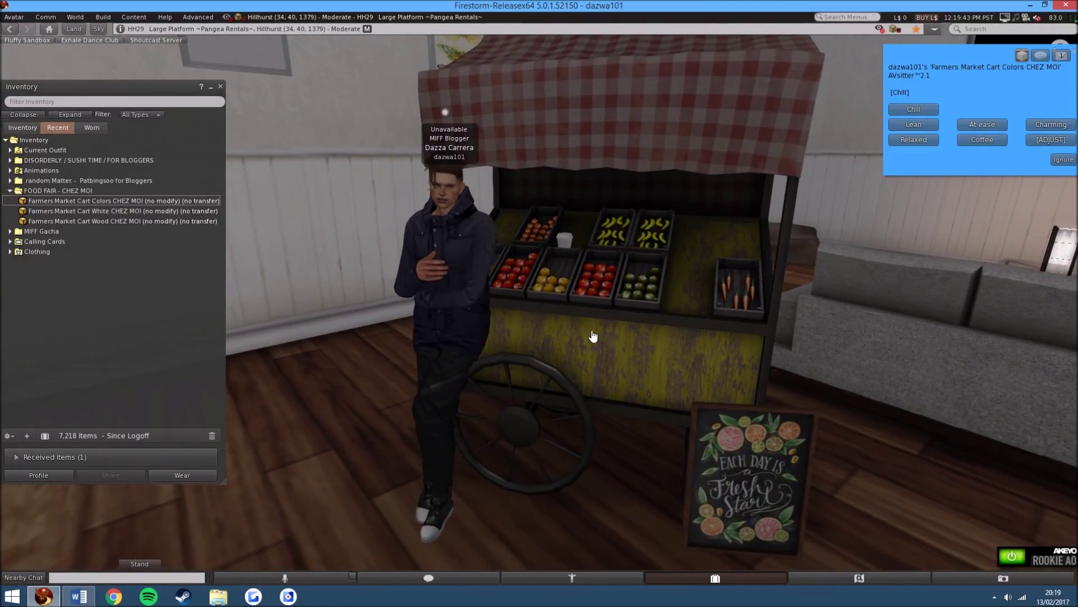
{"action": "scroll", "coordinate": [759, 372], "scroll_direction": "down", "scroll_amount": 1}
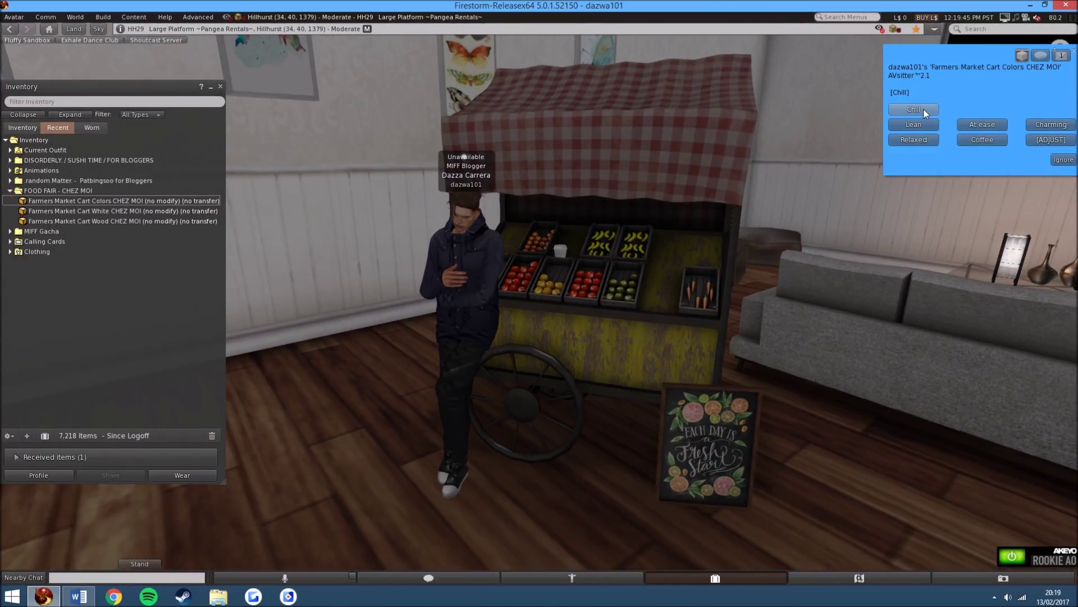
Try the Lean and coffee-cup poses, allow the cup, and settle on Chill
{"action": "left_click", "coordinate": [915, 126]}
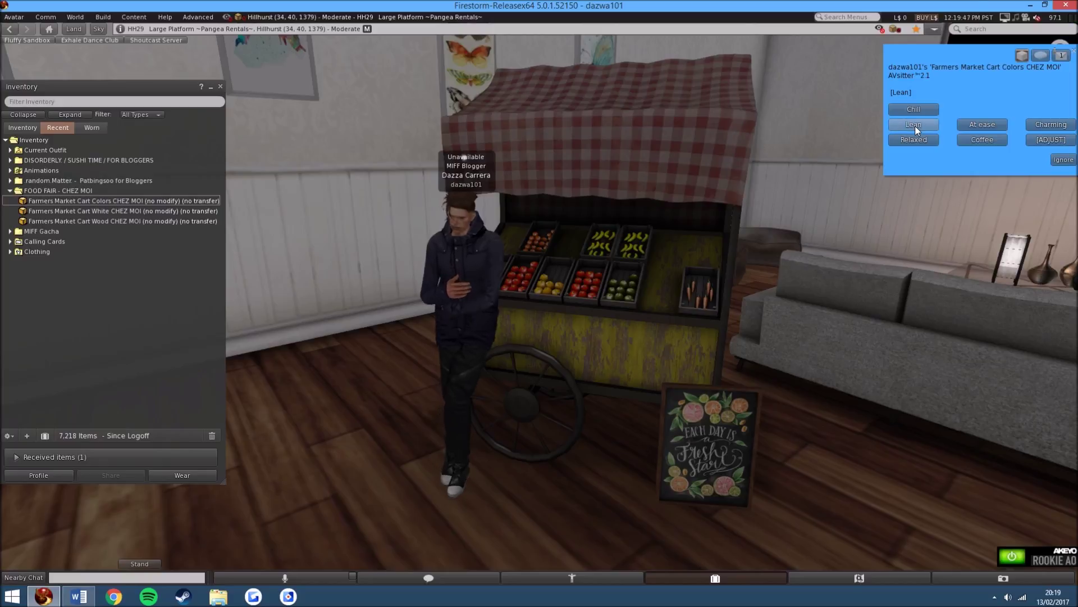
{"action": "left_click", "coordinate": [982, 139]}
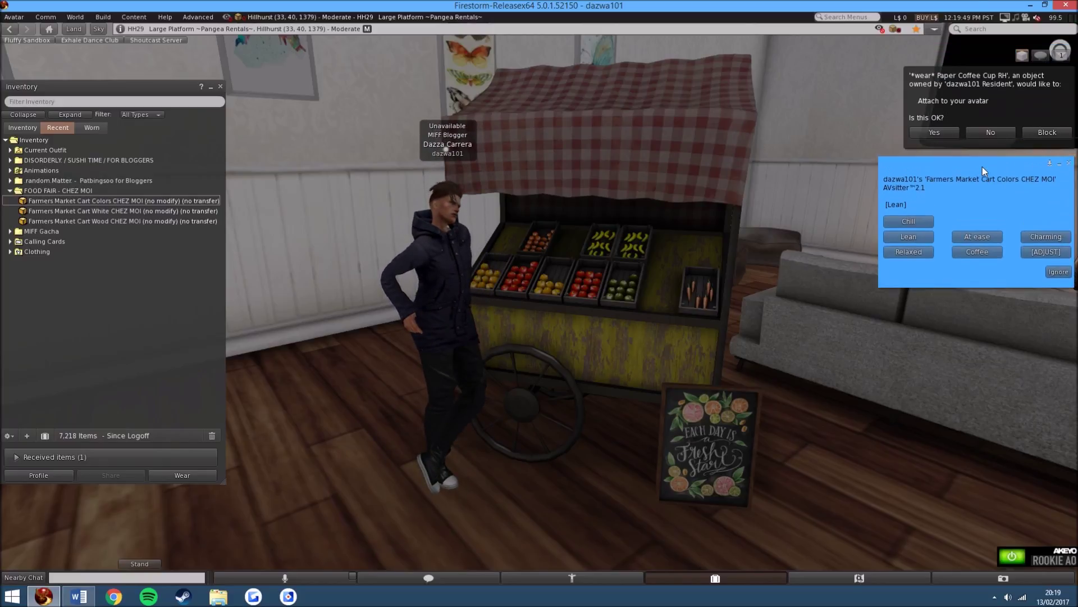
{"action": "left_click", "coordinate": [937, 133]}
{"action": "scroll", "coordinate": [454, 319], "scroll_direction": "up", "scroll_amount": 4}
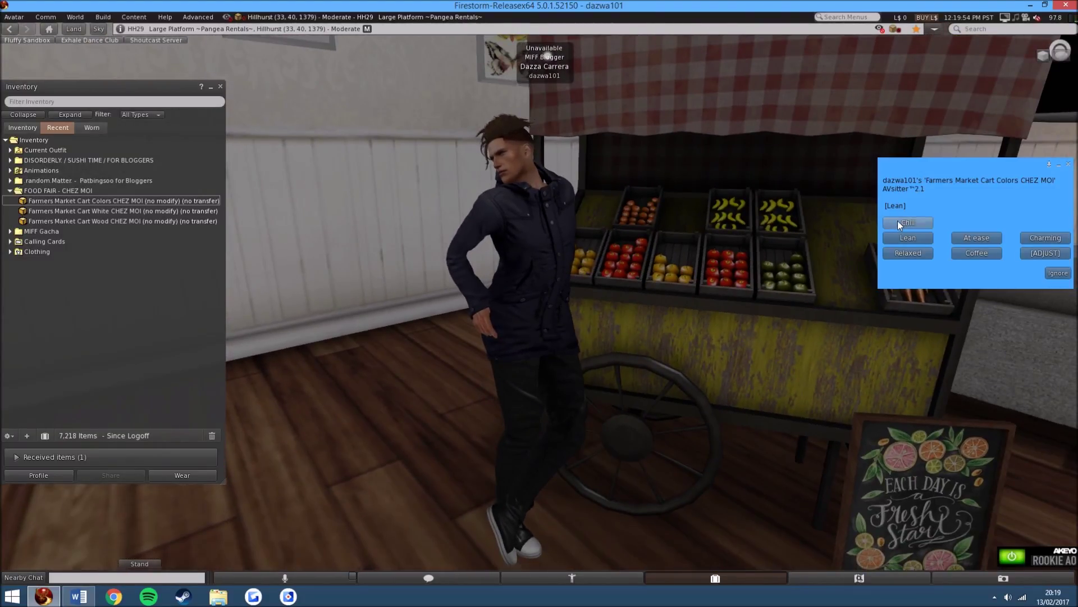
{"action": "left_click", "coordinate": [900, 224]}
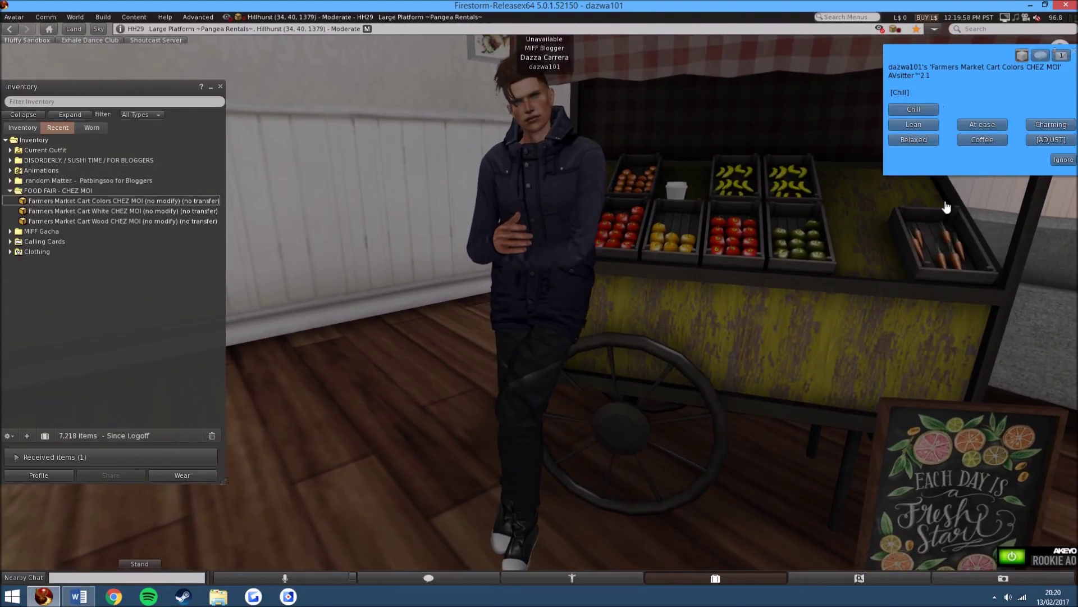
{"action": "left_click", "coordinate": [981, 139]}
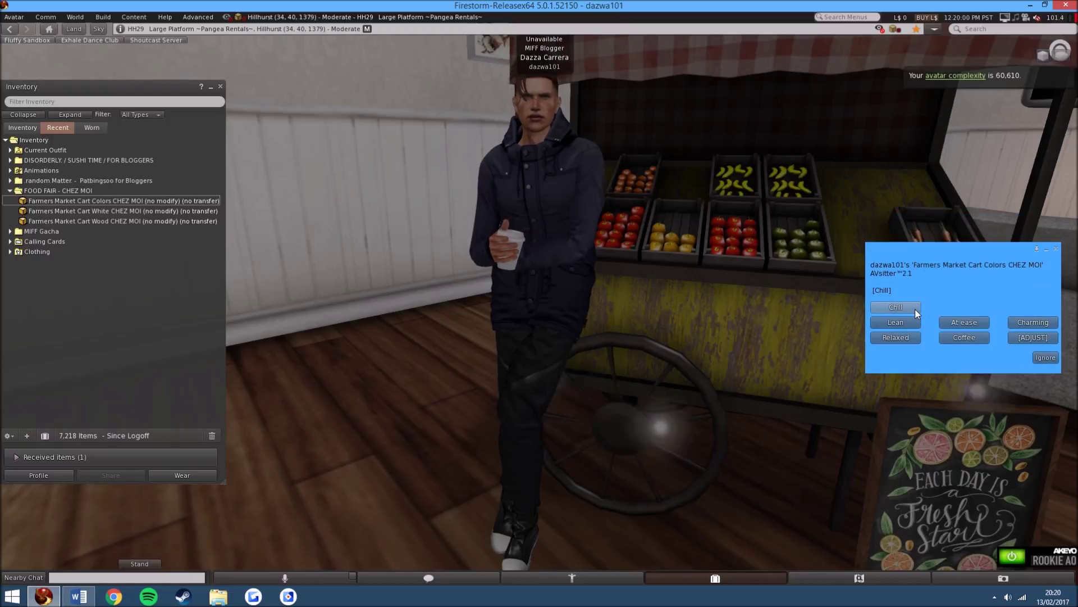
{"action": "scroll", "coordinate": [521, 244], "scroll_direction": "up", "scroll_amount": 3}
{"action": "scroll", "coordinate": [539, 286], "scroll_direction": "down", "scroll_amount": 3}
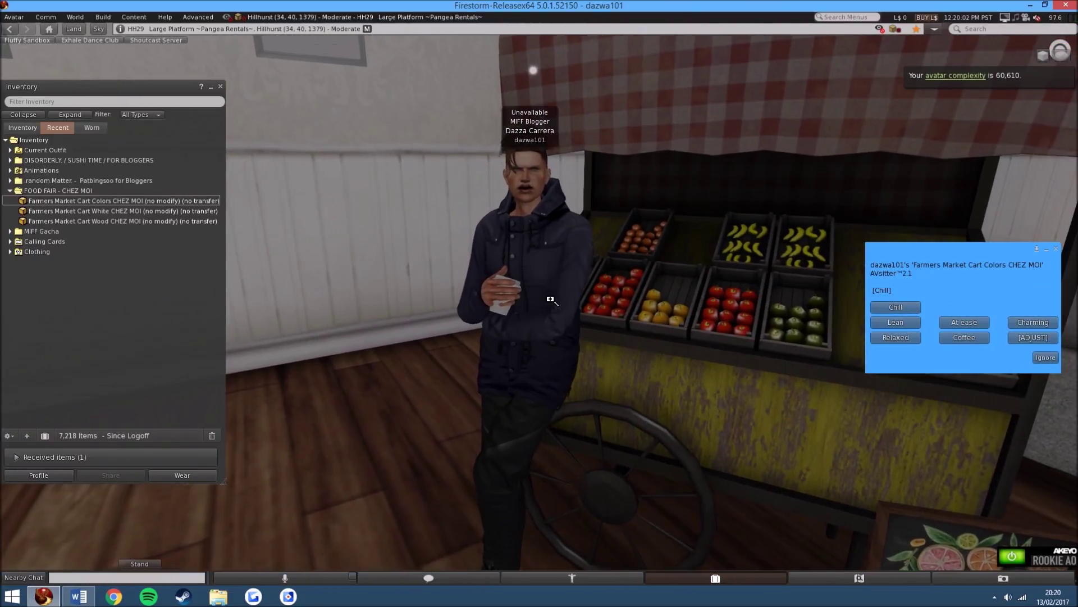
{"action": "scroll", "coordinate": [550, 299], "scroll_direction": "down", "scroll_amount": 3}
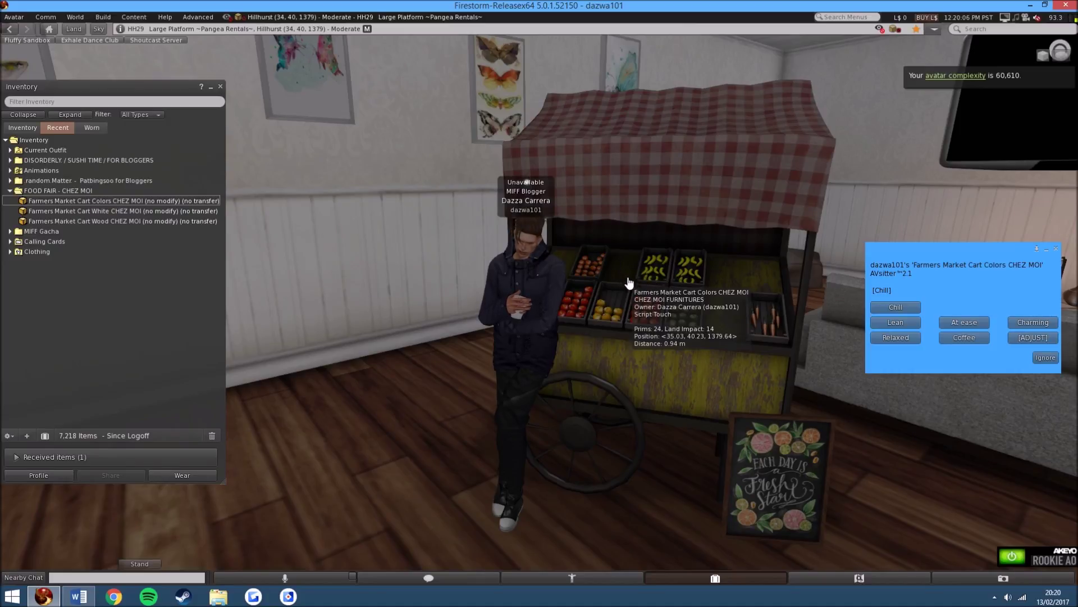
Open the cart's Edit properties and close them again
{"action": "right_click", "coordinate": [629, 283]}
{"action": "left_click", "coordinate": [666, 320]}
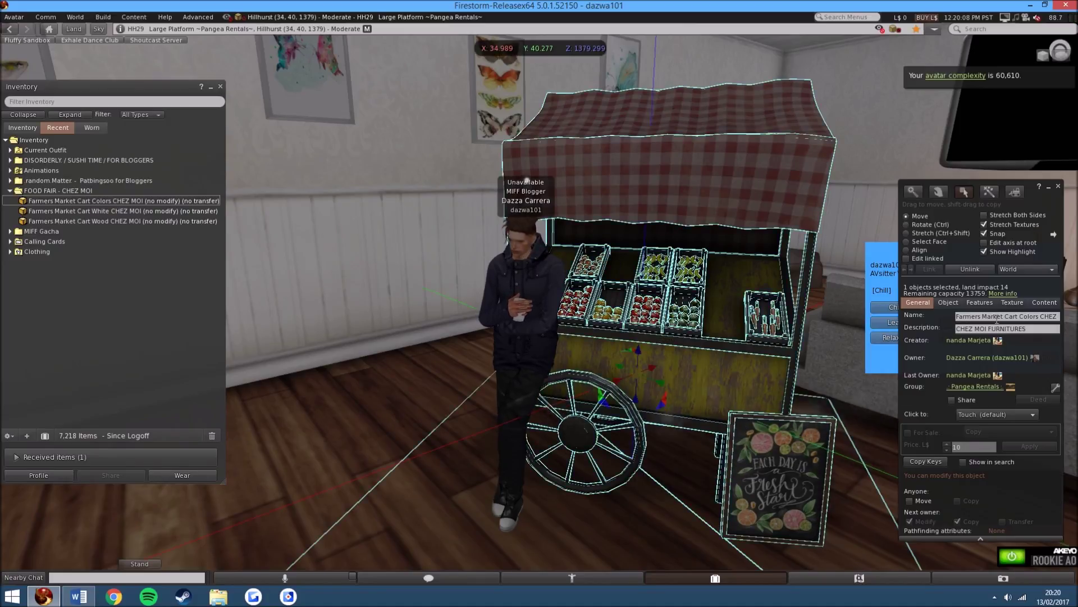
{"action": "left_click", "coordinate": [1057, 189]}
{"action": "scroll", "coordinate": [734, 449], "scroll_direction": "up", "scroll_amount": 3}
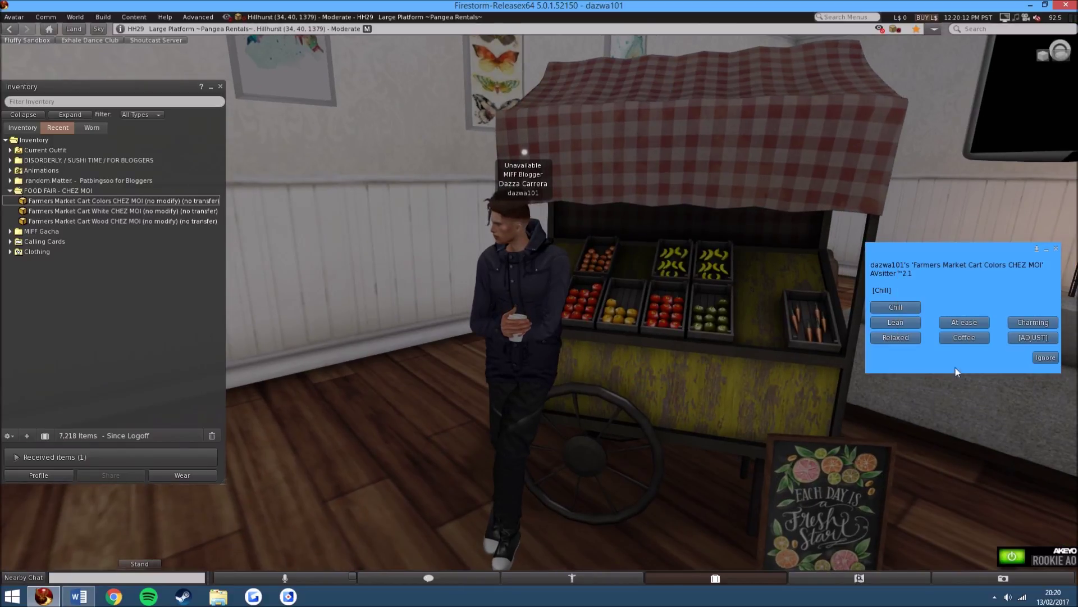
{"action": "left_click_drag", "start_coordinate": [982, 261], "coordinate": [999, 243]}
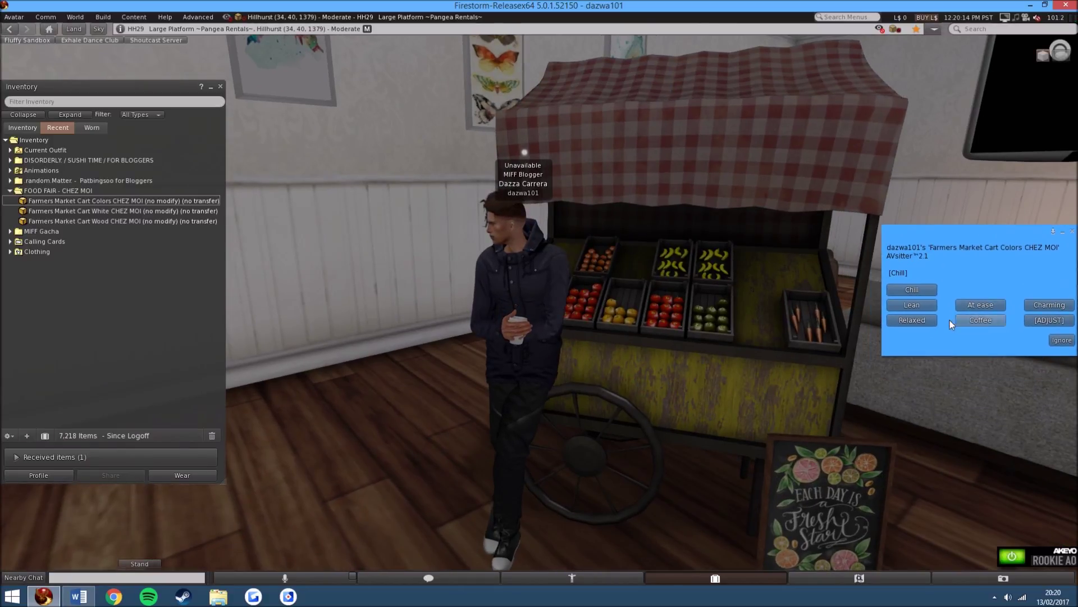
Pose the avatar through Lean, At ease, Charming, Relaxed and Coffee, accepting the cup attachment
{"action": "left_click", "coordinate": [913, 304]}
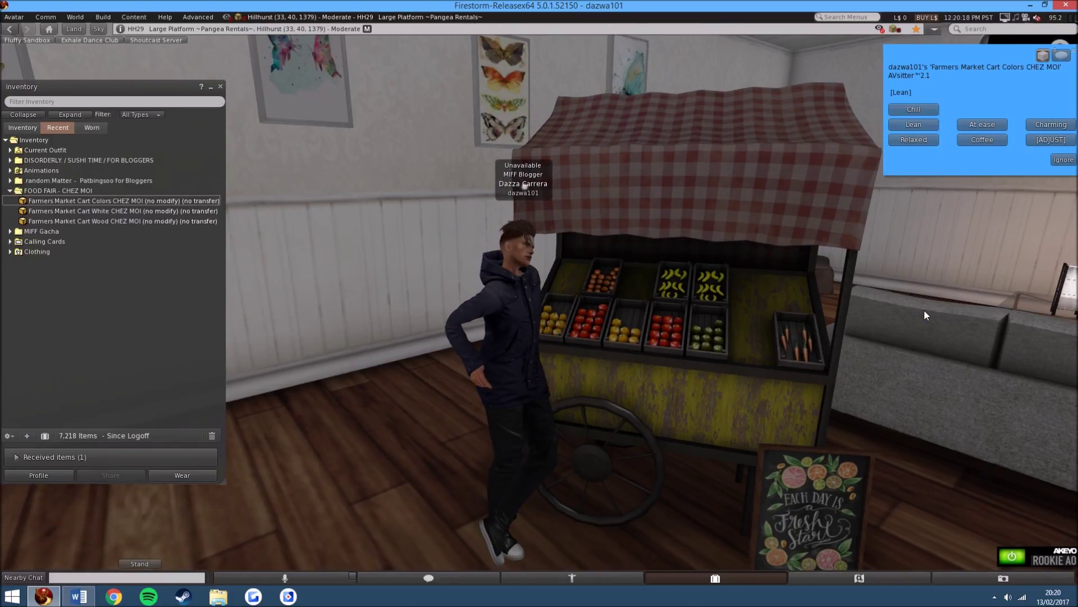
{"action": "left_click", "coordinate": [982, 124]}
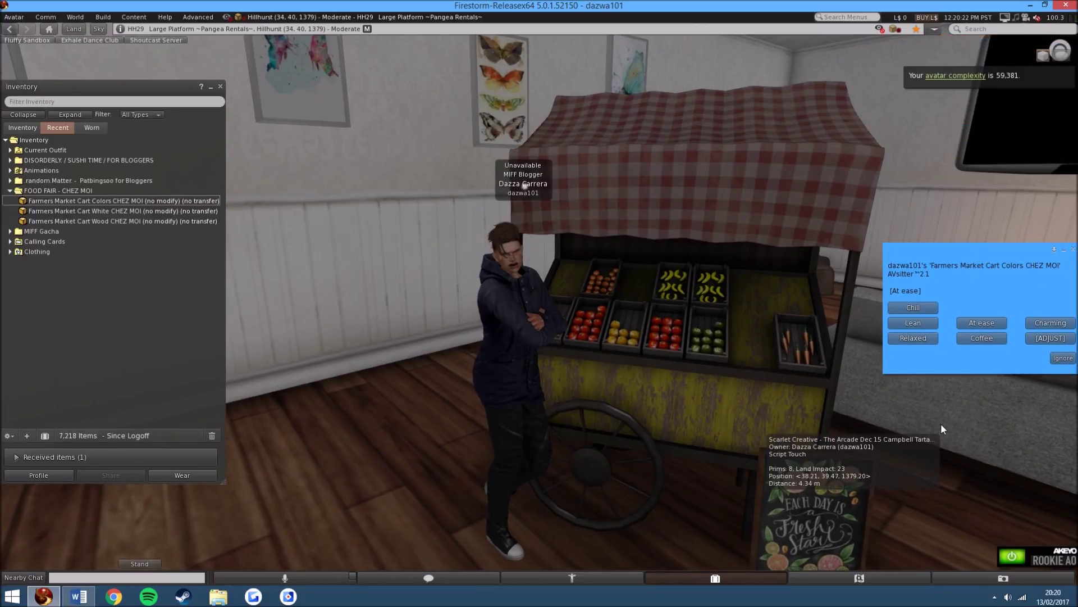
{"action": "left_click", "coordinate": [1035, 327]}
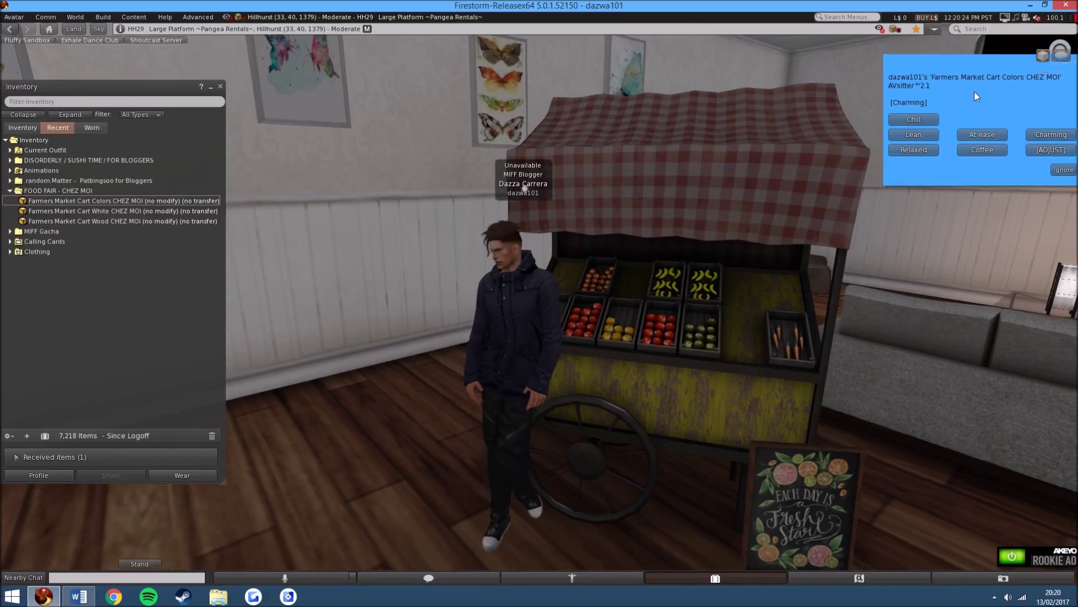
{"action": "left_click", "coordinate": [926, 311]}
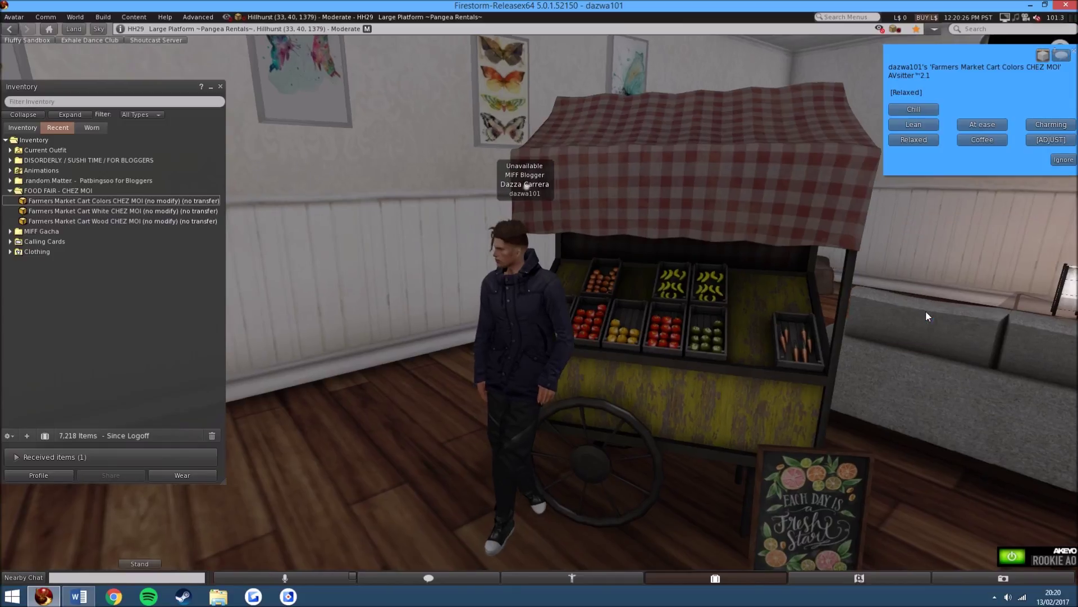
{"action": "left_click_drag", "start_coordinate": [984, 83], "coordinate": [971, 235]}
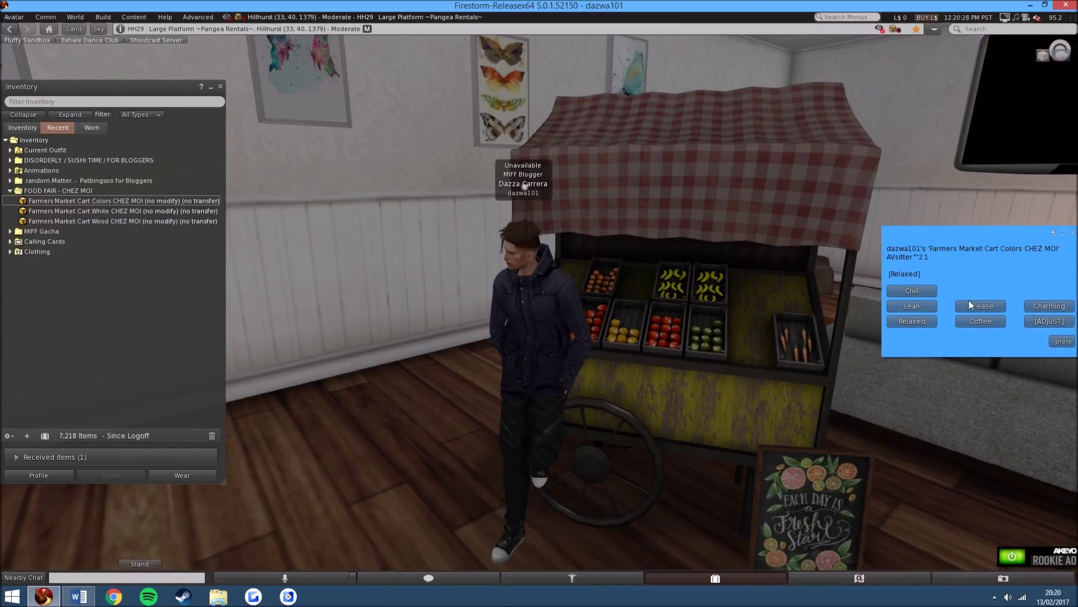
{"action": "left_click", "coordinate": [980, 321]}
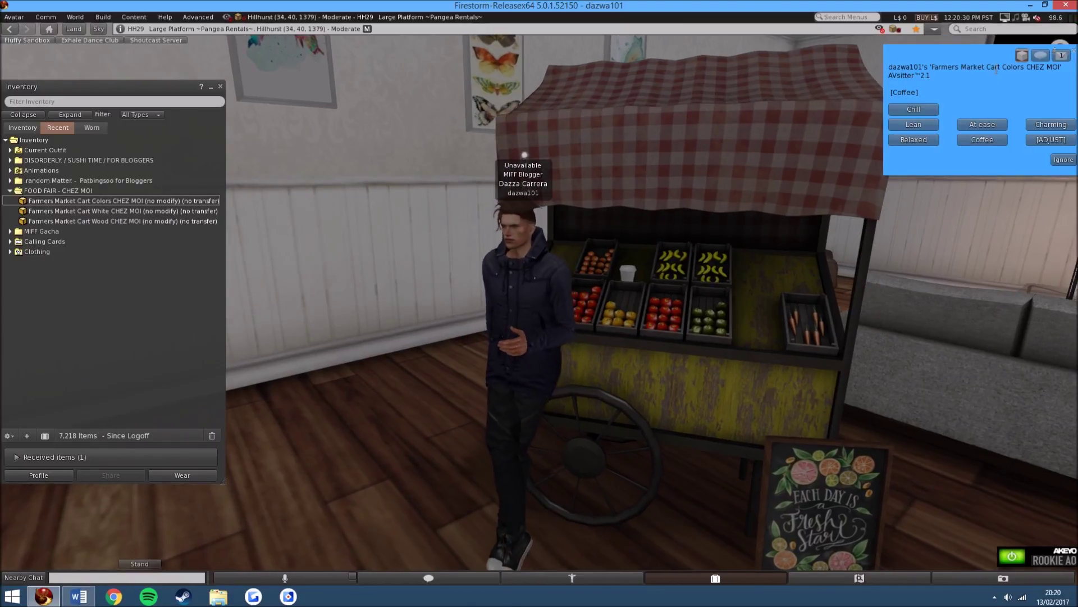
{"action": "left_click", "coordinate": [933, 133]}
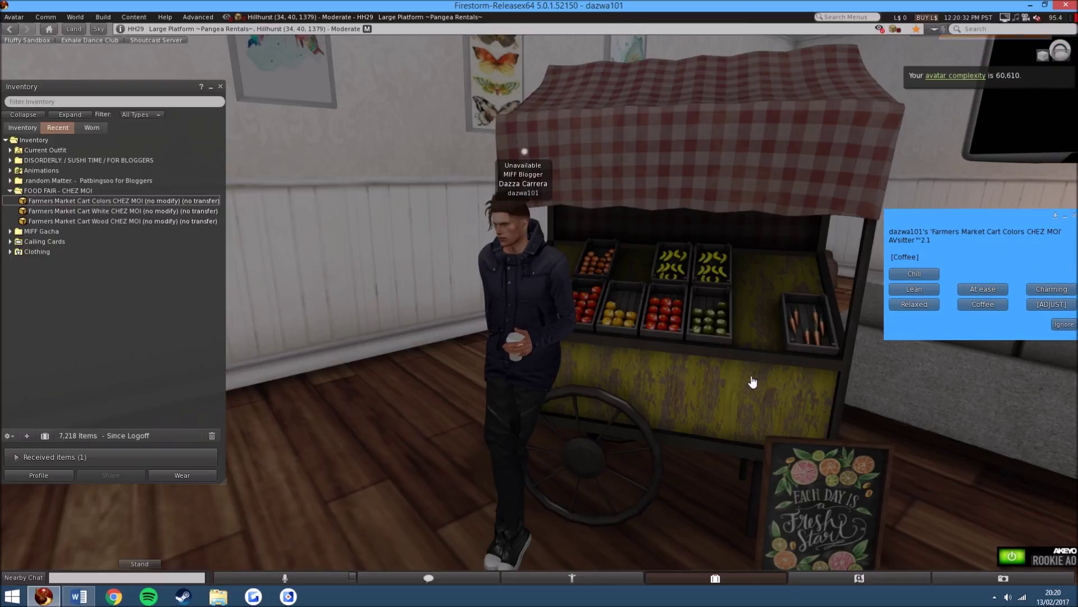
{"action": "scroll", "coordinate": [526, 357], "scroll_direction": "up", "scroll_amount": 8}
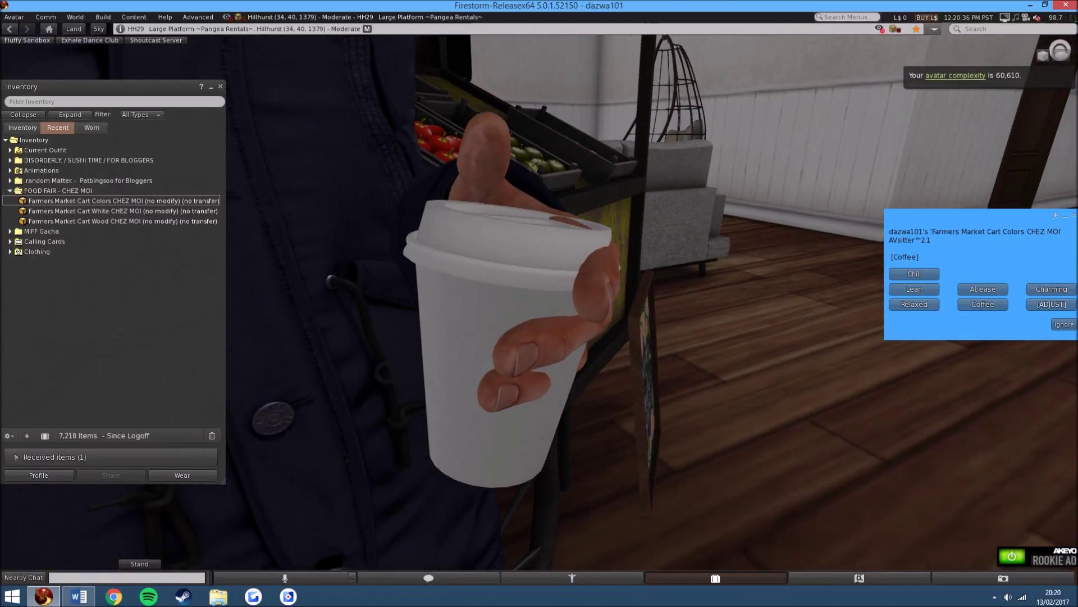
{"action": "right_click", "coordinate": [519, 308]}
Nudge the attached coffee cup slightly lower in the avatar's hand
{"action": "left_click", "coordinate": [539, 328]}
{"action": "left_click_drag", "start_coordinate": [524, 333], "coordinate": [517, 337]}
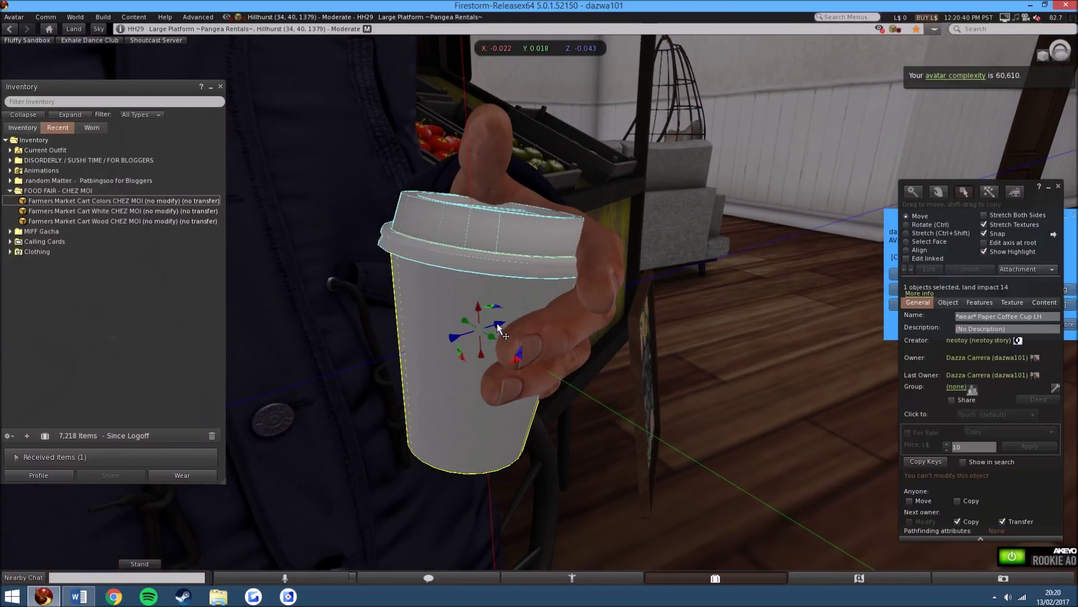
{"action": "key", "text": "Escape"}
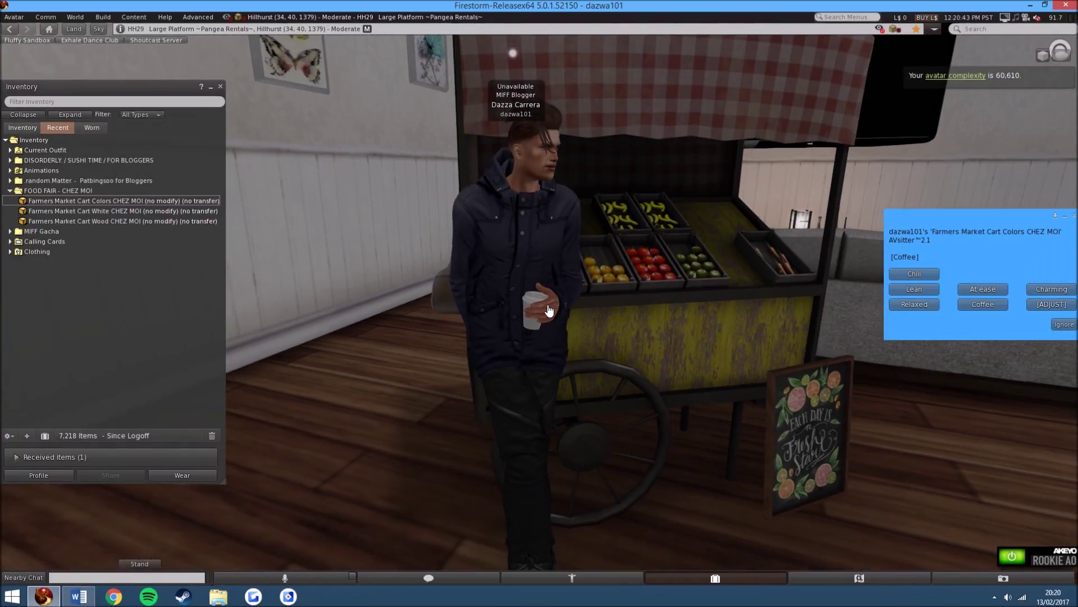
Orbit around the avatar and cart, dismiss the AVsitter menu, and stand up
{"action": "left_click_drag", "start_coordinate": [540, 311], "coordinate": [383, 261]}
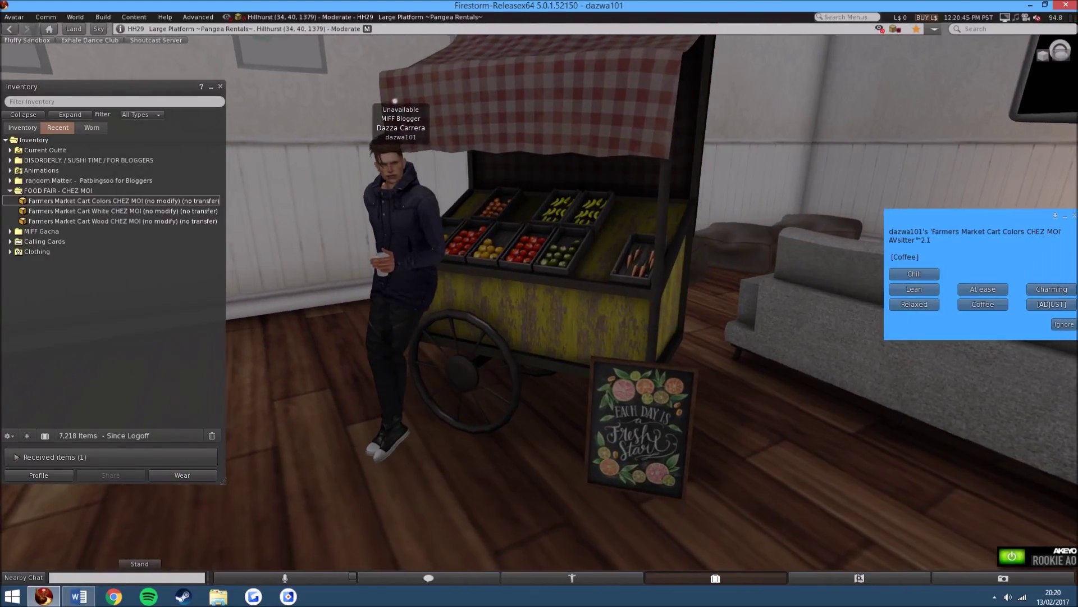
{"action": "left_click_drag", "start_coordinate": [539, 303], "coordinate": [422, 303]}
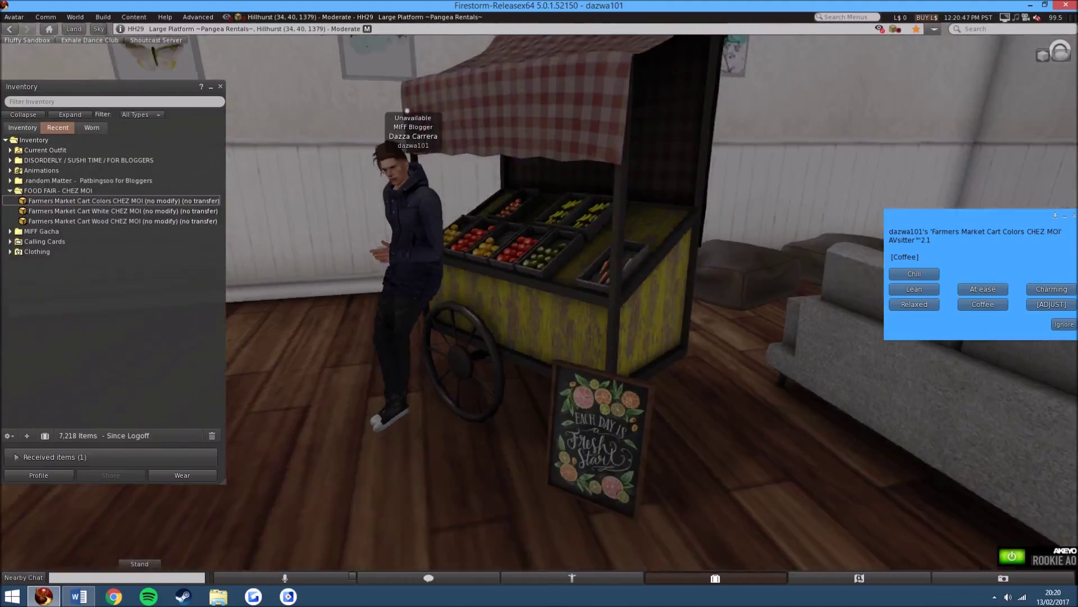
{"action": "left_click_drag", "start_coordinate": [540, 303], "coordinate": [438, 253]}
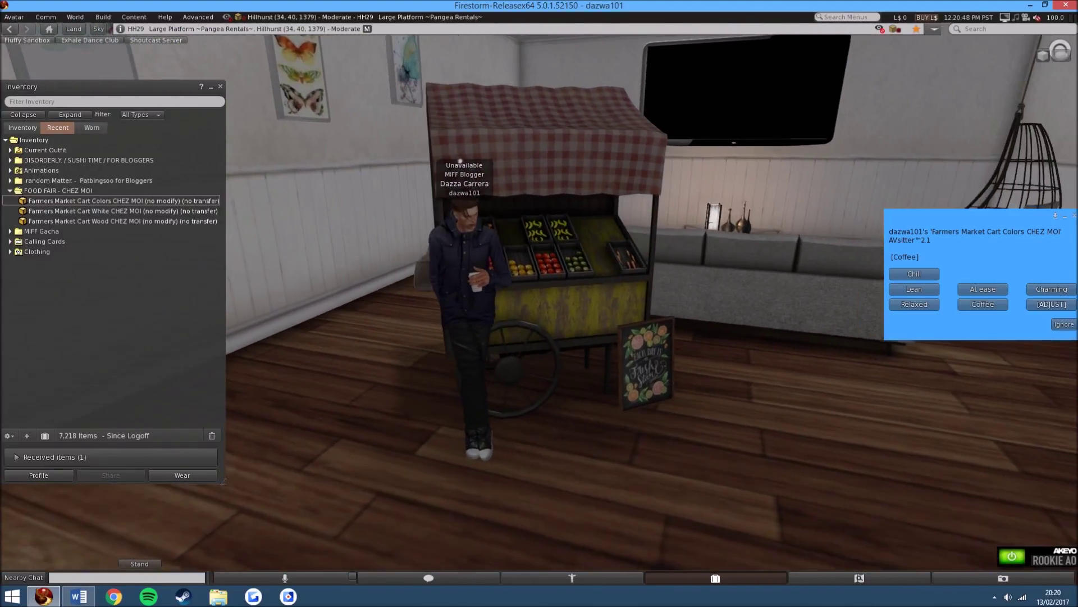
{"action": "left_click_drag", "start_coordinate": [540, 304], "coordinate": [553, 316]}
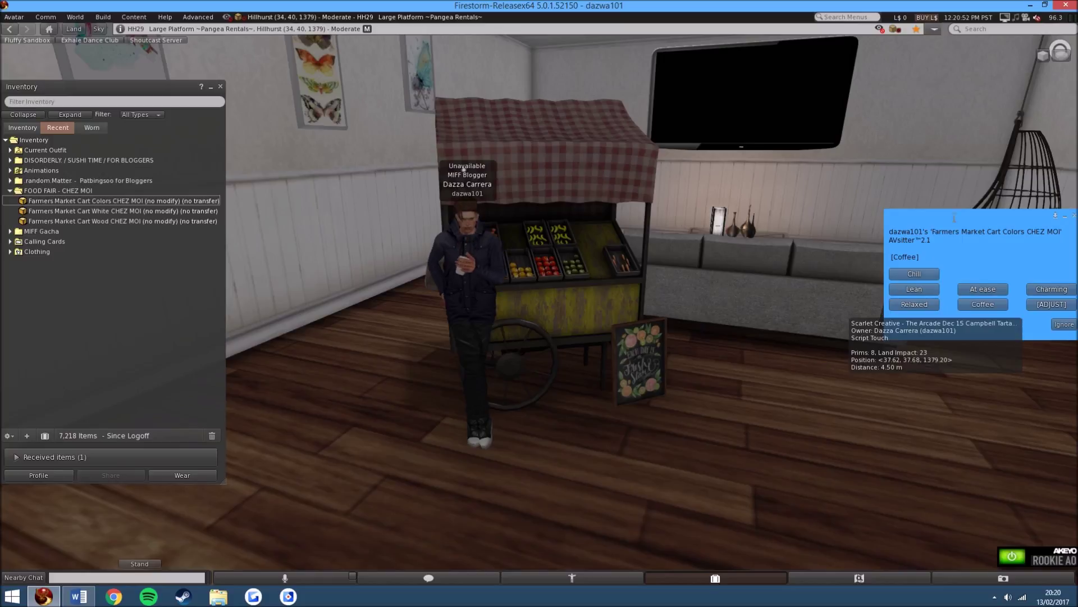
{"action": "left_click", "coordinate": [1063, 324]}
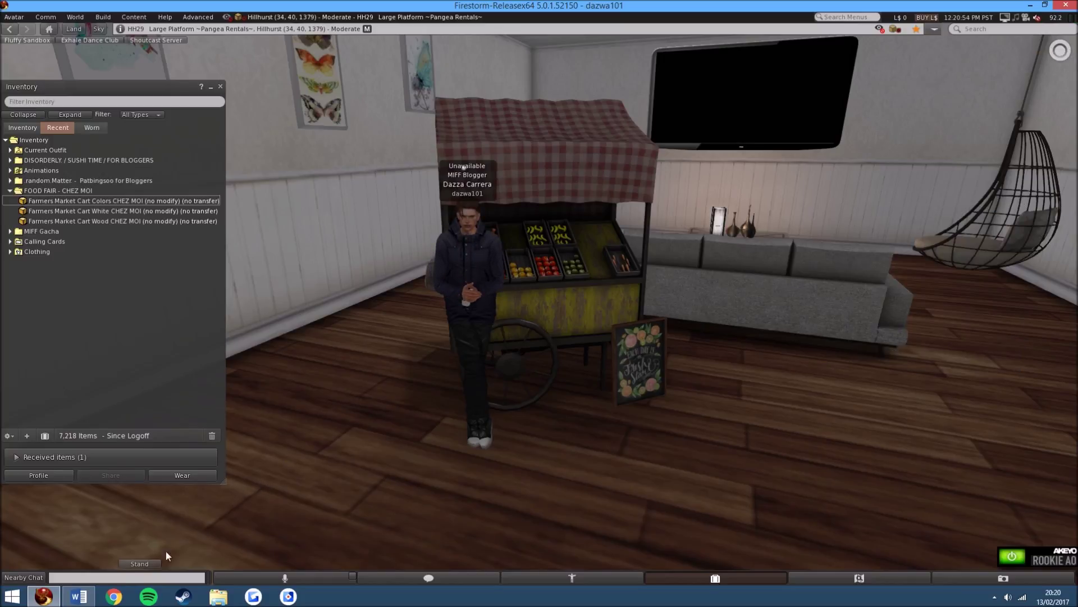
{"action": "left_click", "coordinate": [139, 563]}
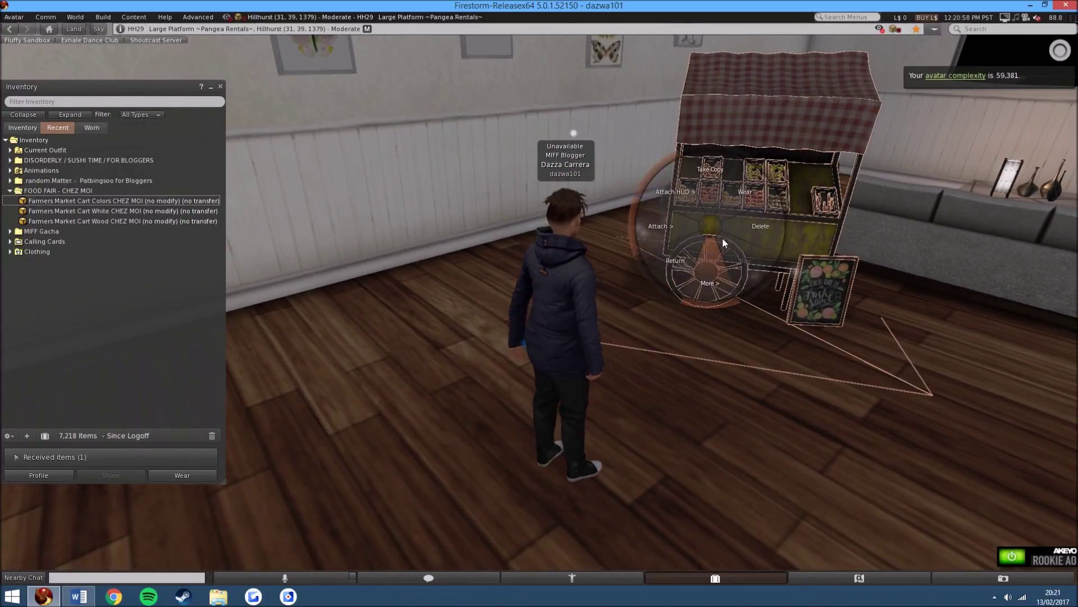
Replace the coloured cart with the white cart, turned toward the room and lowered to the floor
{"action": "key", "text": "Delete"}
{"action": "left_click", "coordinate": [116, 212]}
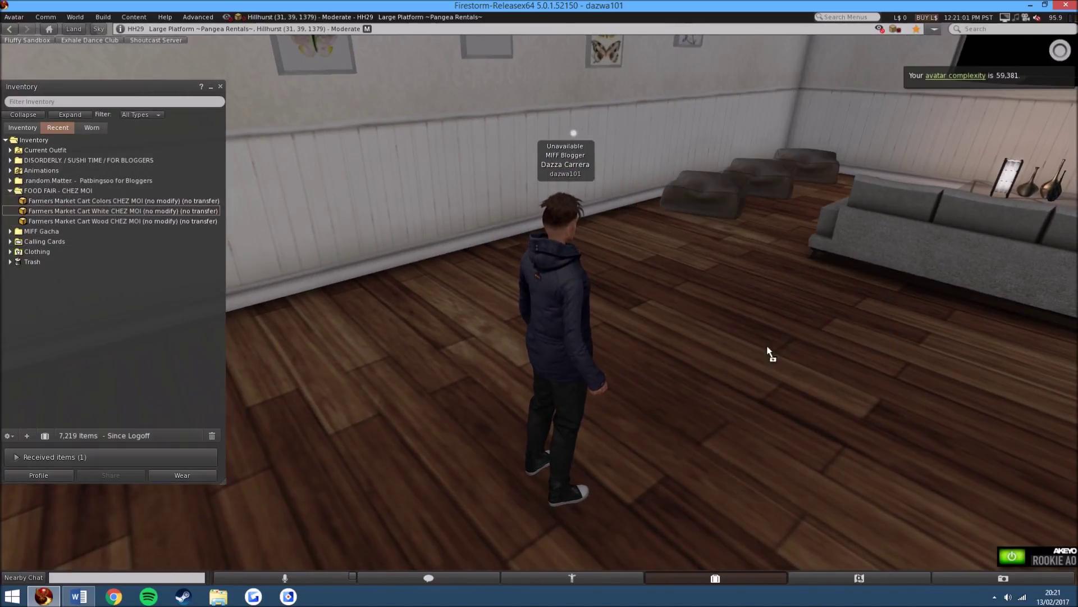
{"action": "key", "text": "ctrl+3"}
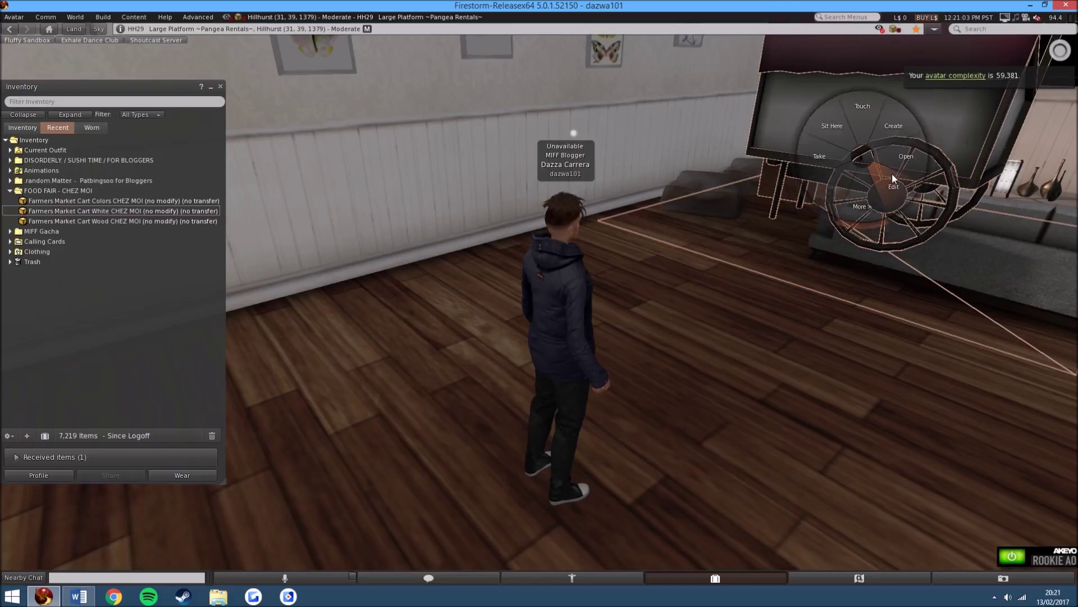
{"action": "left_click", "coordinate": [892, 174]}
{"action": "left_click_drag", "start_coordinate": [897, 156], "coordinate": [761, 144]}
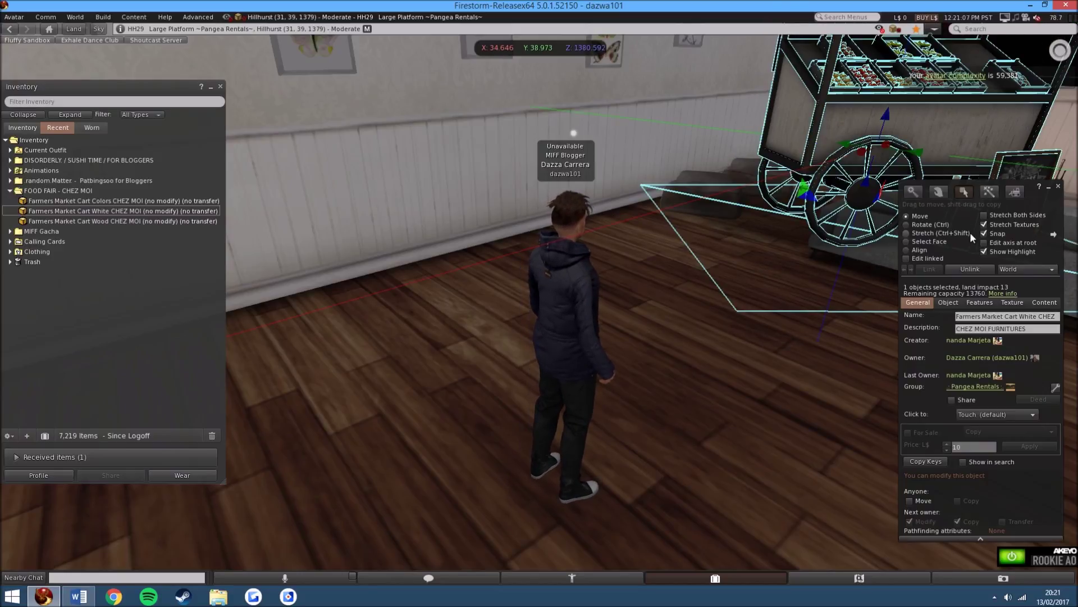
{"action": "scroll", "coordinate": [758, 253], "scroll_direction": "down", "scroll_amount": 3}
{"action": "left_click_drag", "start_coordinate": [714, 135], "coordinate": [687, 261]}
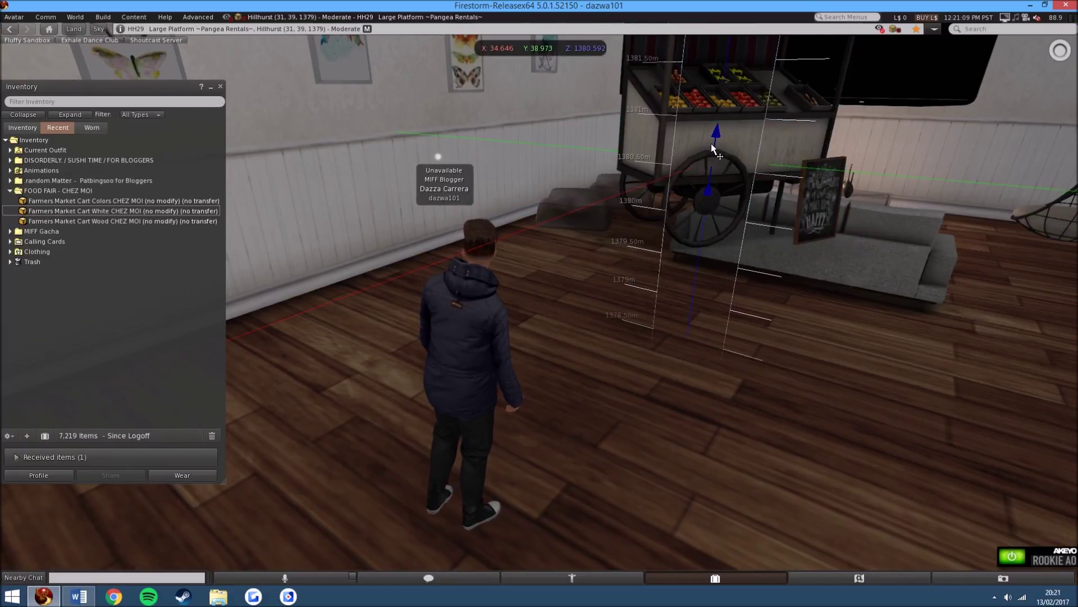
{"action": "left_click_drag", "start_coordinate": [688, 254], "coordinate": [688, 253]}
{"action": "scroll", "coordinate": [590, 294], "scroll_direction": "up", "scroll_amount": 5}
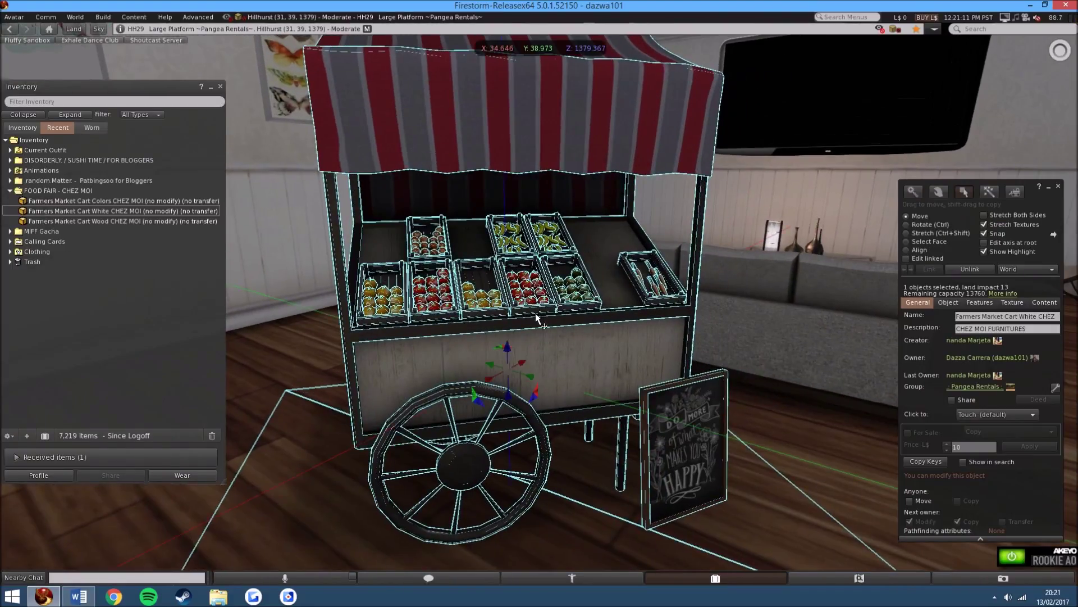
Orbit around the white cart and zoom in on its chalkboard sign
{"action": "left_click_drag", "start_coordinate": [575, 338], "coordinate": [540, 311]}
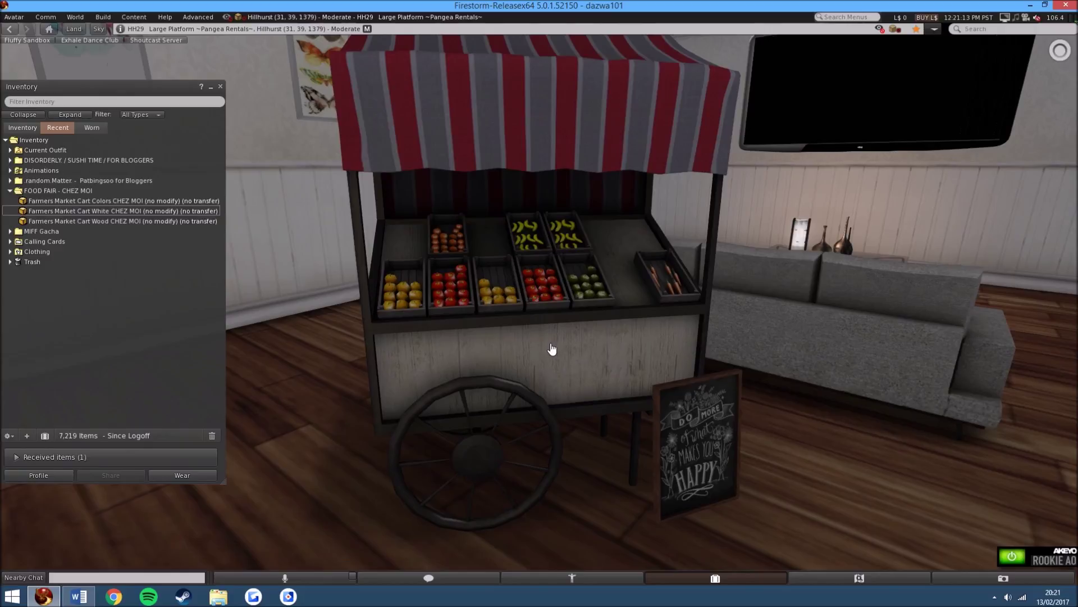
{"action": "scroll", "coordinate": [523, 359], "scroll_direction": "down", "scroll_amount": 5}
{"action": "left_click_drag", "start_coordinate": [523, 360], "coordinate": [641, 320], "text": "alt"}
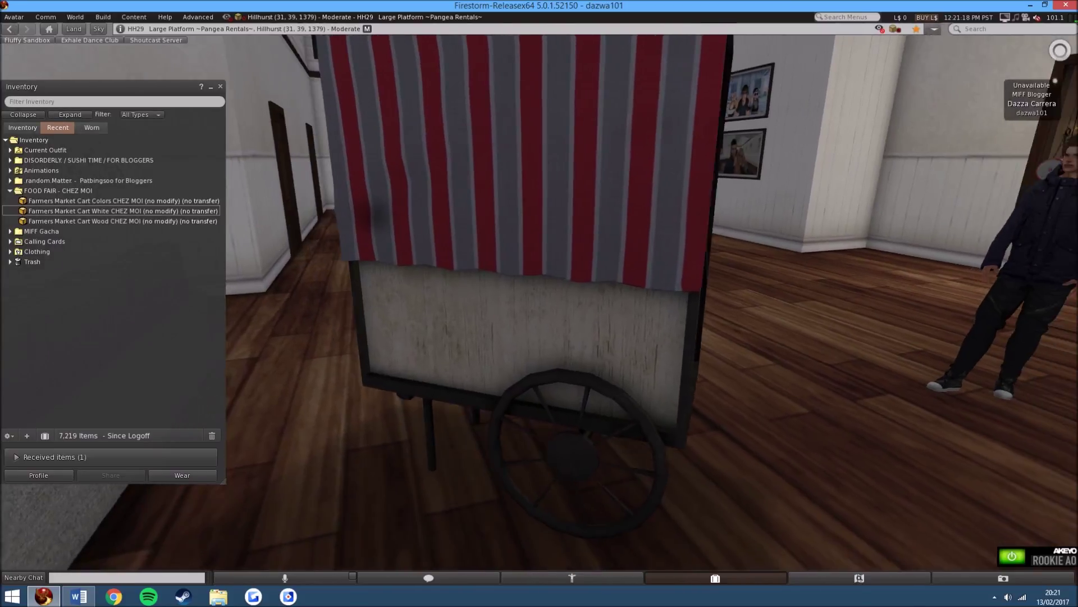
{"action": "left_click_drag", "start_coordinate": [539, 320], "coordinate": [438, 320], "text": "alt"}
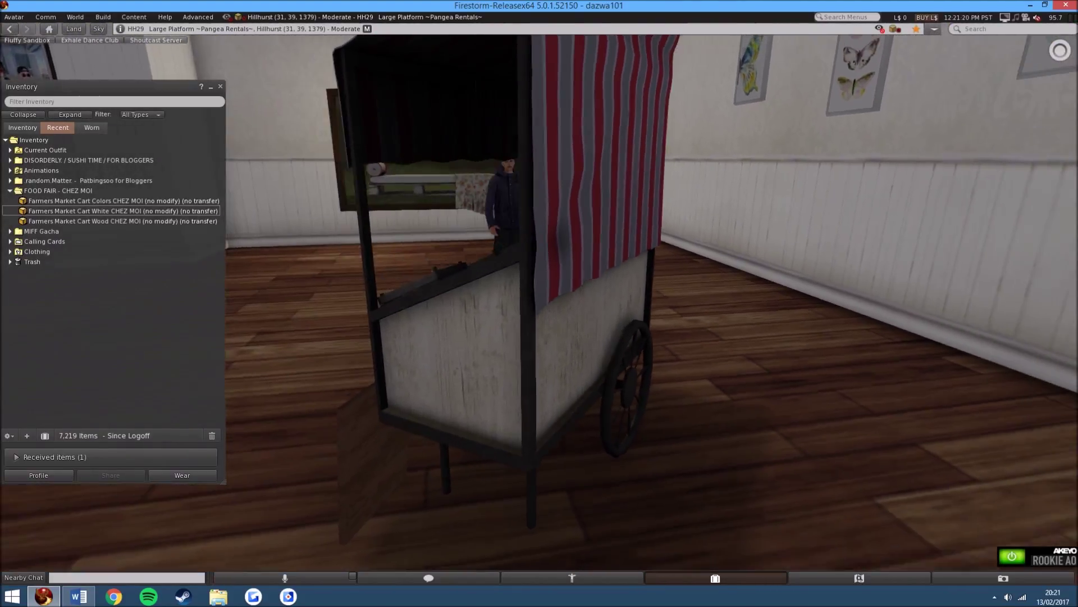
{"action": "left_click_drag", "start_coordinate": [539, 328], "coordinate": [546, 328], "text": "alt"}
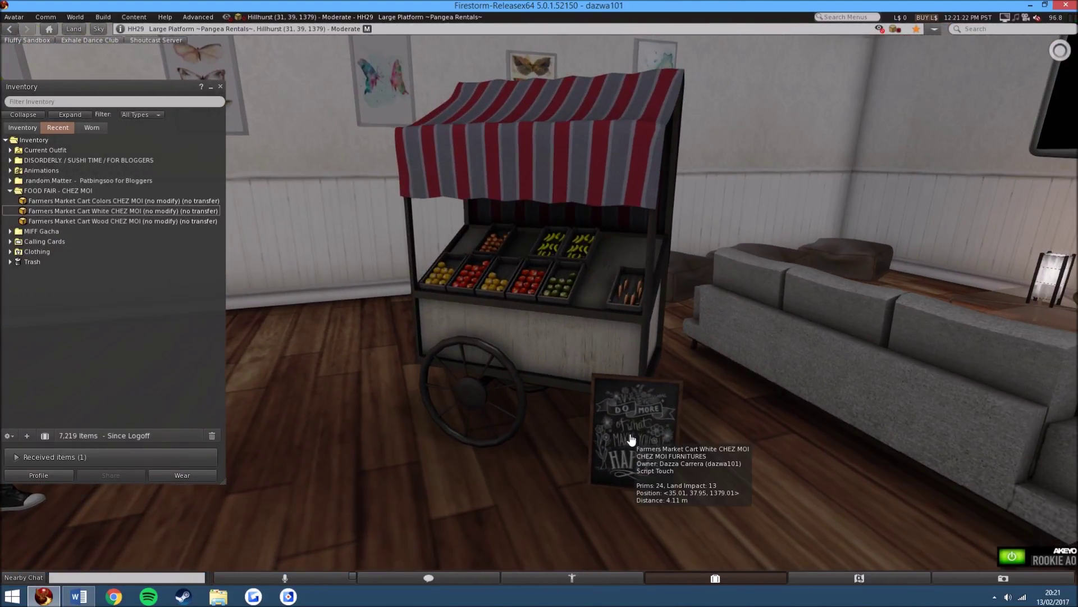
{"action": "left_click", "coordinate": [632, 439], "text": "alt"}
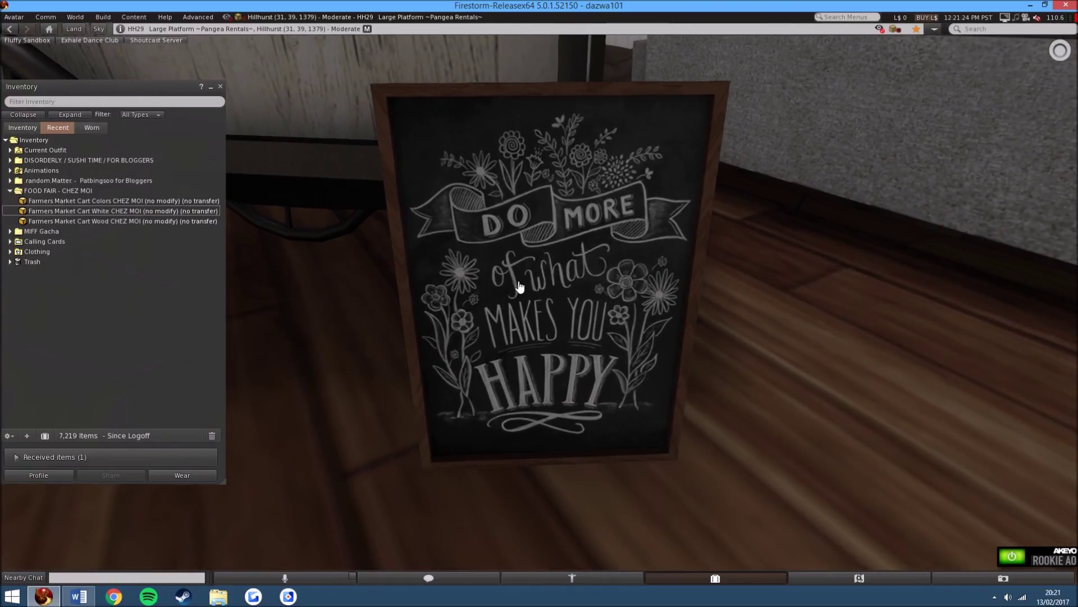
{"action": "key", "text": "Escape"}
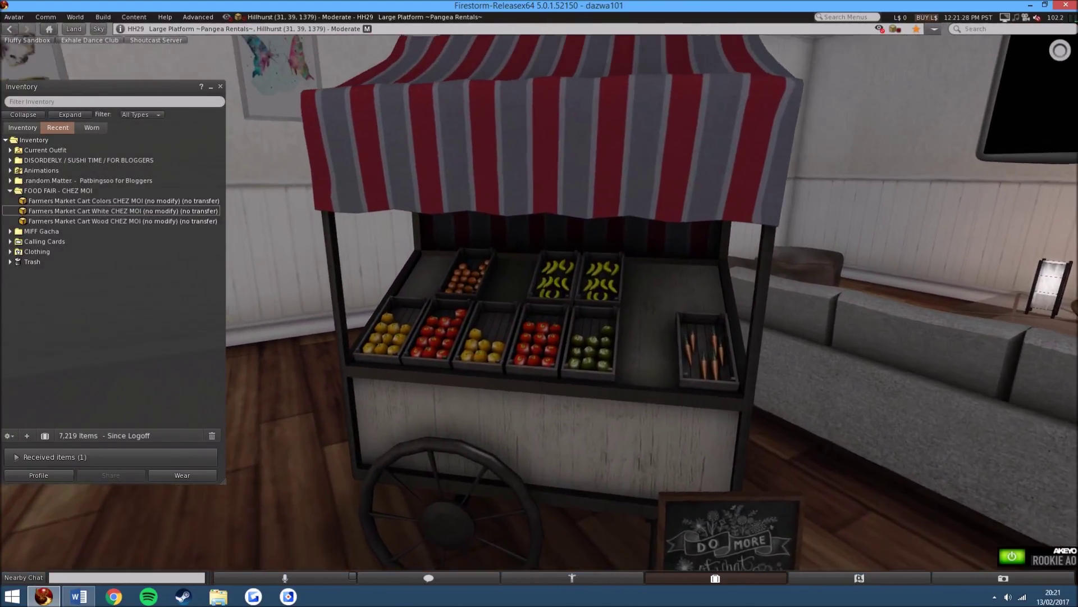
{"action": "scroll", "coordinate": [539, 303], "scroll_direction": "down", "scroll_amount": 2}
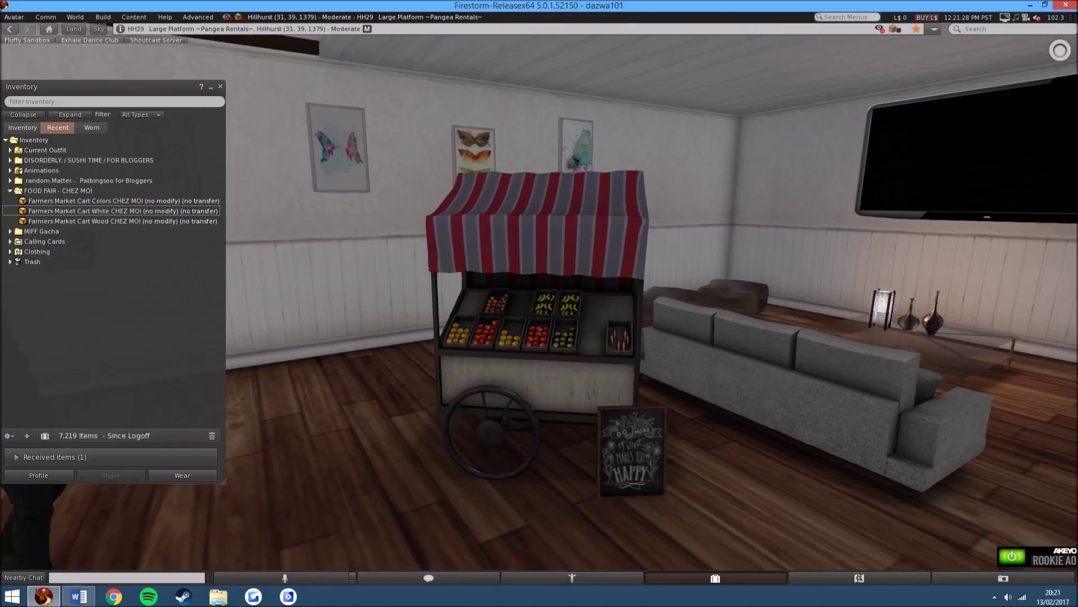
{"action": "scroll", "coordinate": [539, 304], "scroll_direction": "up", "scroll_amount": 2}
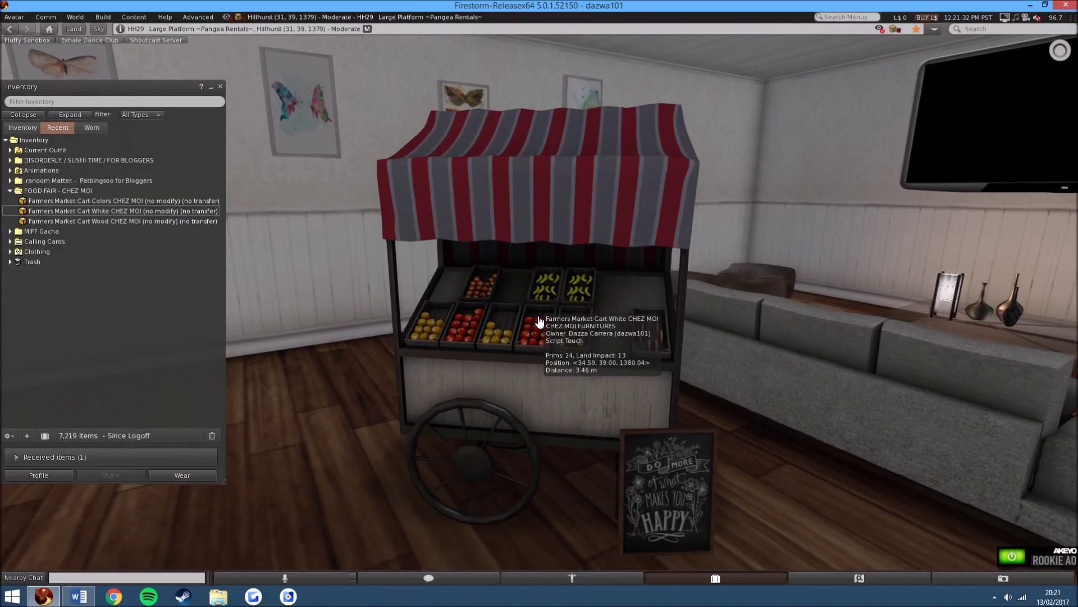
{"action": "right_click", "coordinate": [521, 460]}
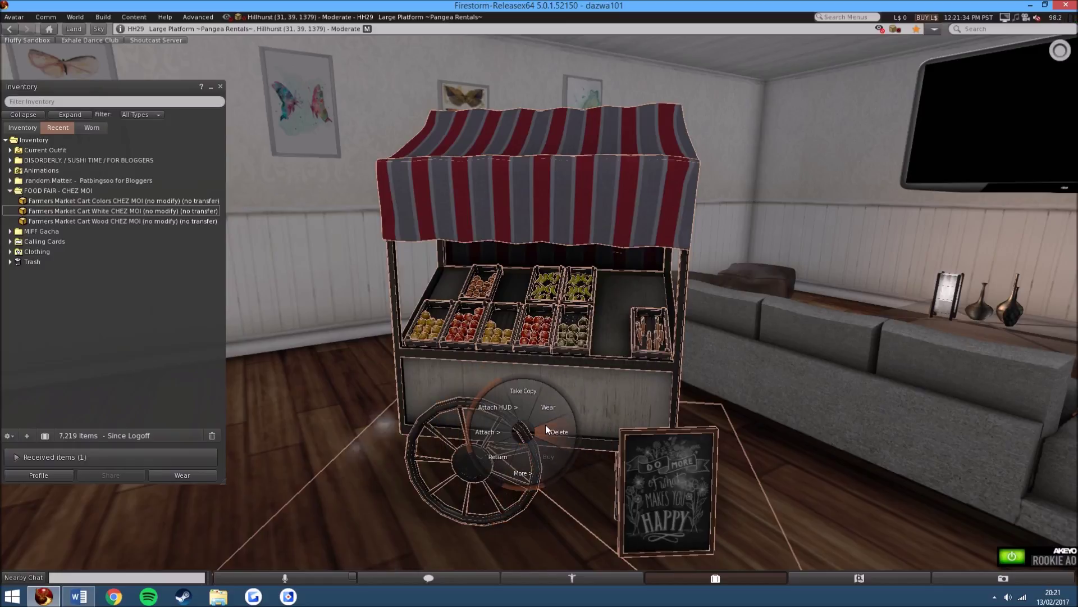
Take the white cart into inventory and set out the wood cart, turned toward the view
{"action": "left_click", "coordinate": [545, 424]}
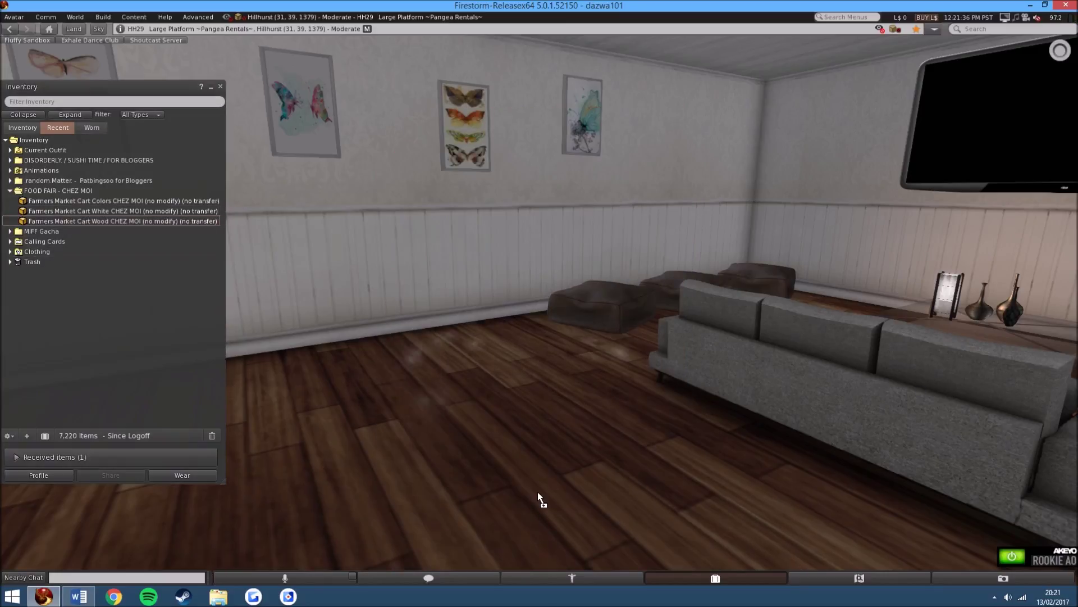
{"action": "key", "text": "ctrl+3"}
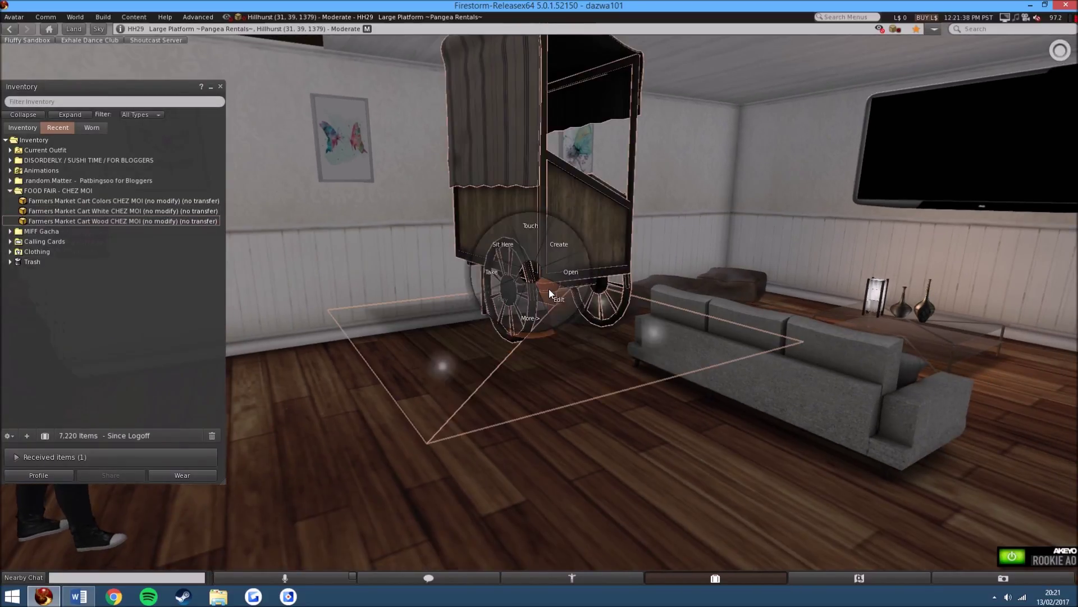
{"action": "left_click", "coordinate": [549, 289], "text": "ctrl"}
{"action": "mouse_move", "coordinate": [581, 254]}
{"action": "left_mouse_down"}
{"action": "mouse_move", "coordinate": [536, 231]}
{"action": "mouse_move", "coordinate": [525, 360]}
{"action": "left_mouse_up"}
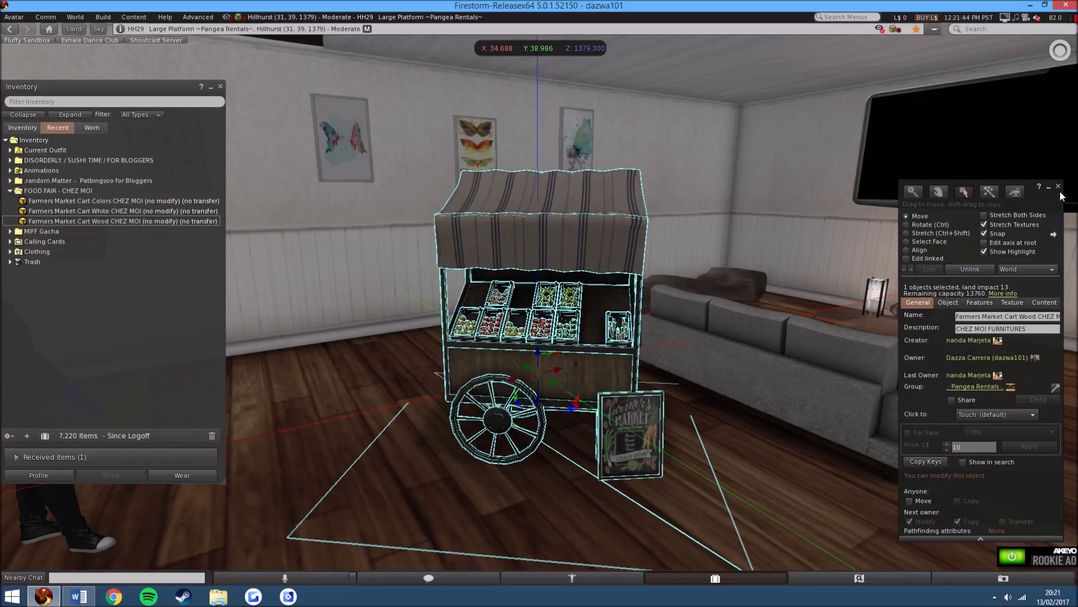
{"action": "left_click", "coordinate": [1059, 187]}
{"action": "scroll", "coordinate": [540, 310], "scroll_direction": "up", "scroll_amount": 4}
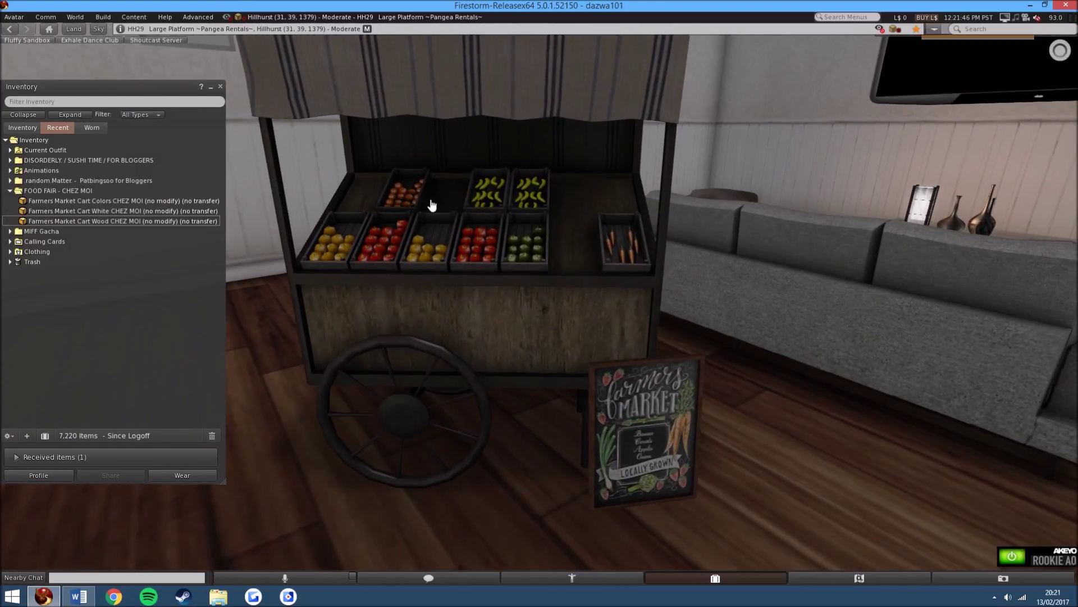
{"action": "right_click", "coordinate": [567, 303]}
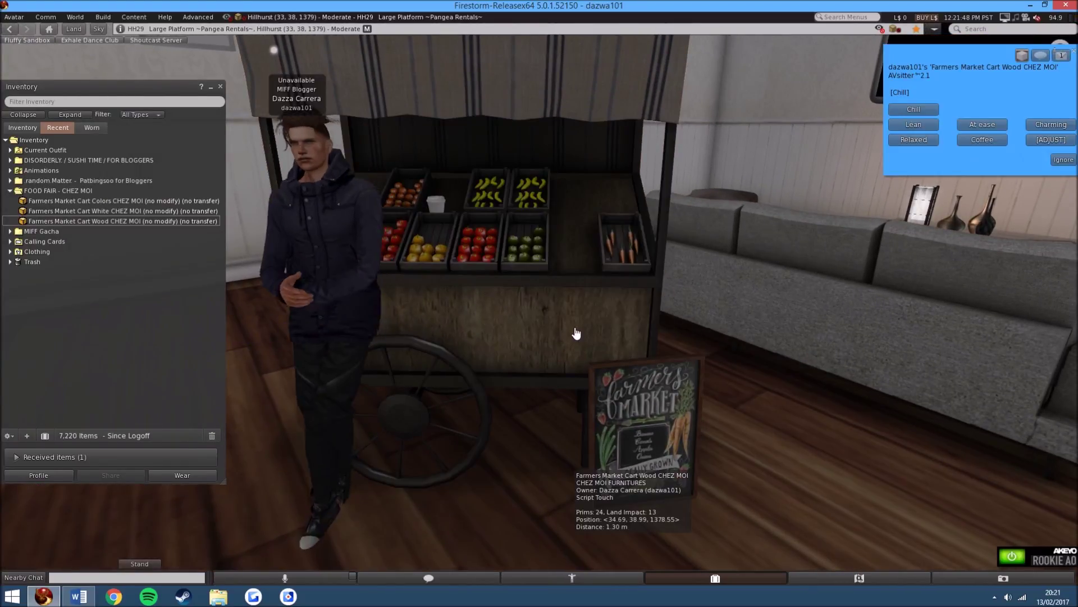
Switch the avatar to the Coffee pose at the wood cart and allow the cup attachment
{"action": "left_click", "coordinate": [604, 355]}
{"action": "left_click", "coordinate": [1059, 187]}
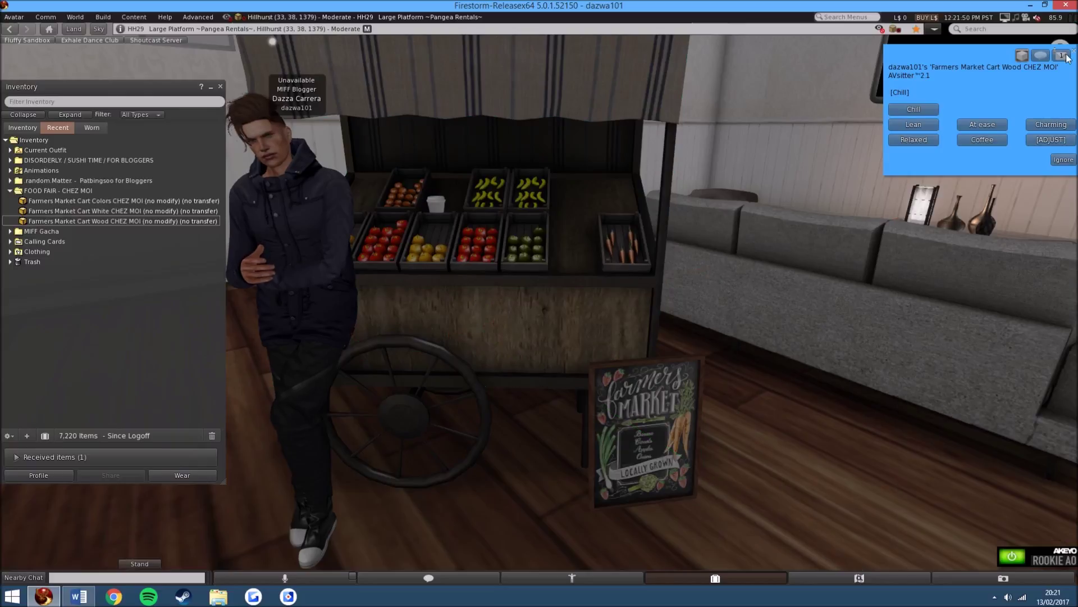
{"action": "left_click", "coordinate": [982, 139]}
{"action": "scroll", "coordinate": [590, 303], "scroll_direction": "down", "scroll_amount": 4}
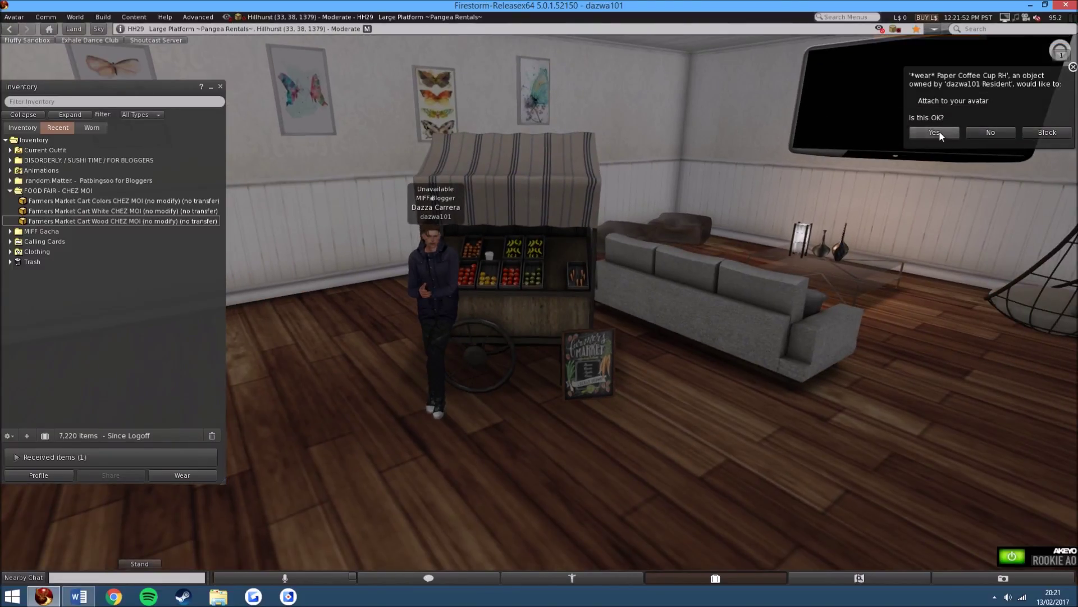
{"action": "left_click", "coordinate": [939, 131]}
{"action": "scroll", "coordinate": [590, 363], "scroll_direction": "up", "scroll_amount": 5}
{"action": "scroll", "coordinate": [540, 295], "scroll_direction": "up", "scroll_amount": 3}
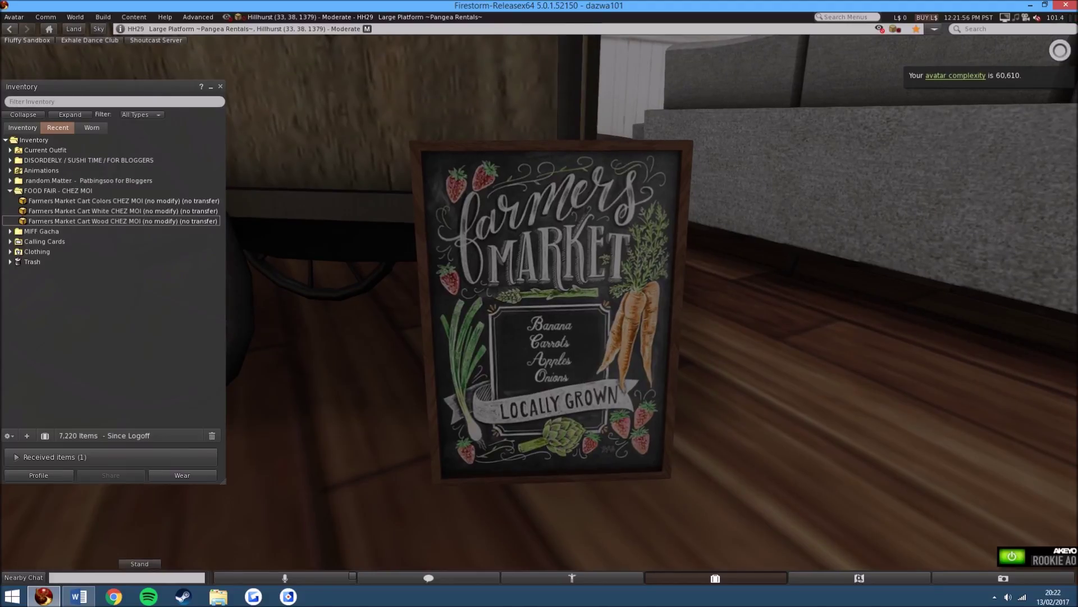
{"action": "scroll", "coordinate": [540, 304], "scroll_direction": "down", "scroll_amount": 5}
Orbit around the avatar and wood cart, viewing the back and then the front
{"action": "left_click_drag", "start_coordinate": [590, 338], "coordinate": [421, 337]}
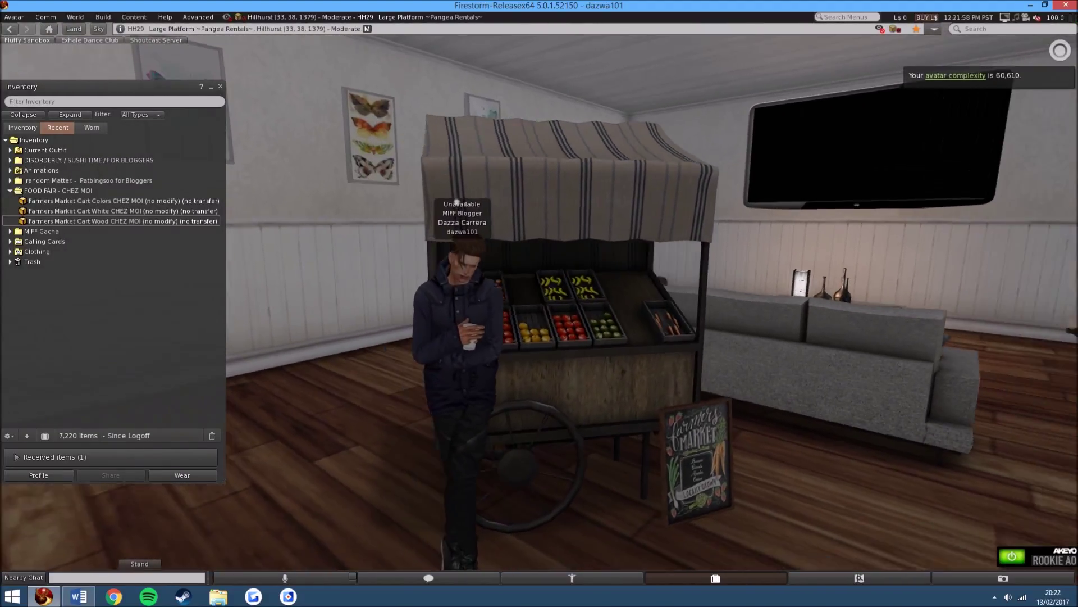
{"action": "left_click_drag", "start_coordinate": [590, 337], "coordinate": [337, 337]}
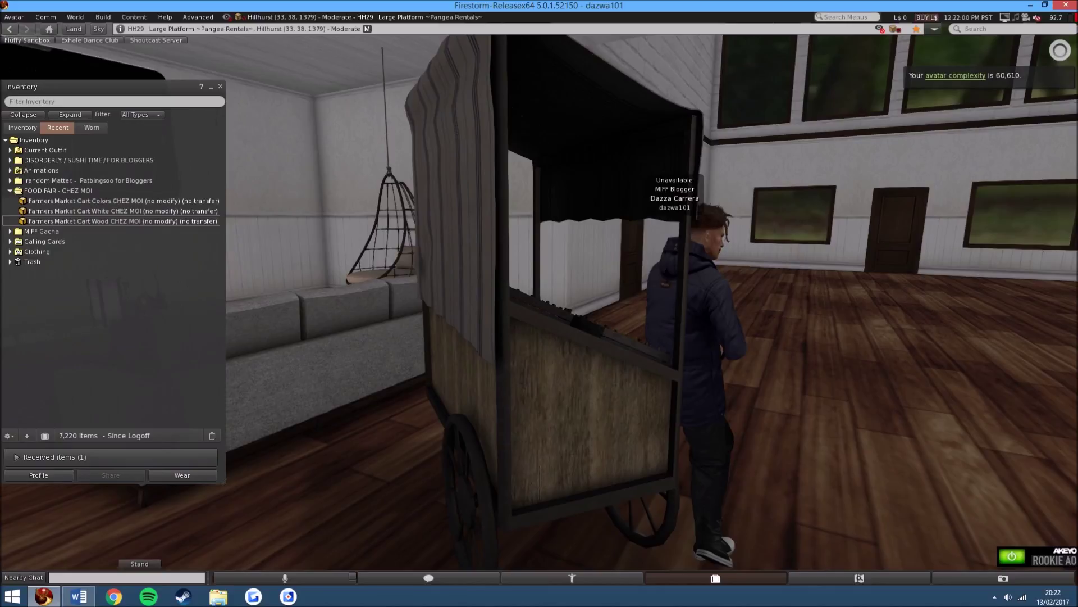
{"action": "left_click_drag", "start_coordinate": [589, 338], "coordinate": [337, 337]}
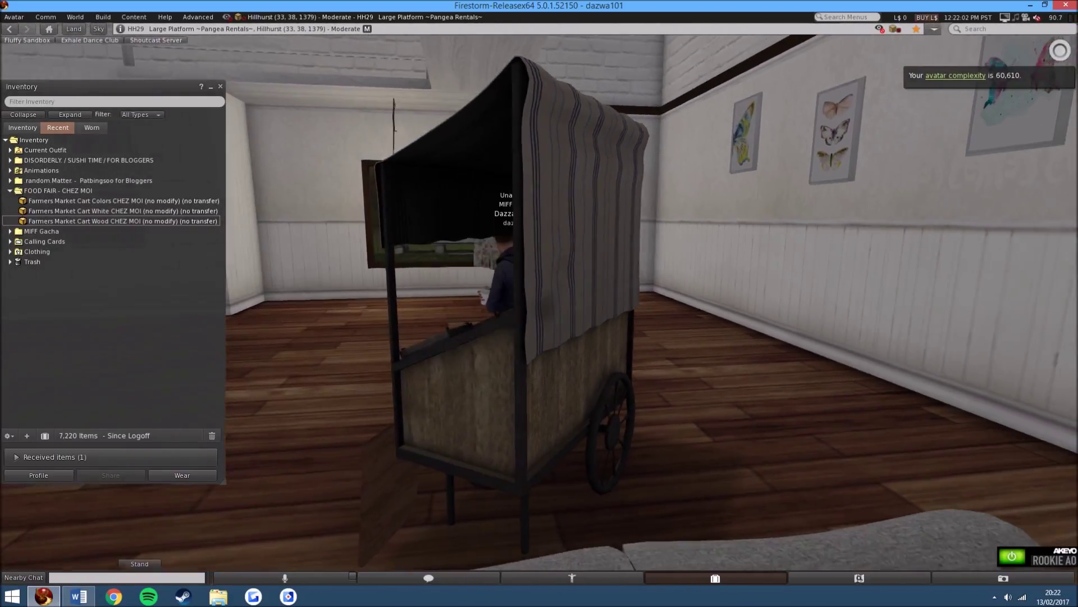
{"action": "left_click_drag", "start_coordinate": [674, 337], "coordinate": [611, 423]}
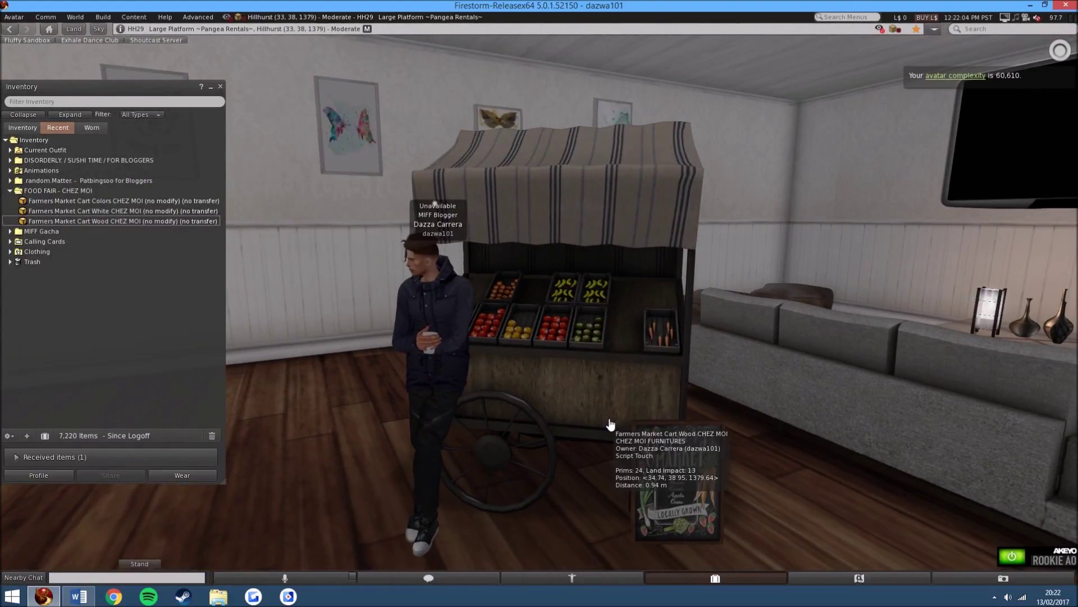